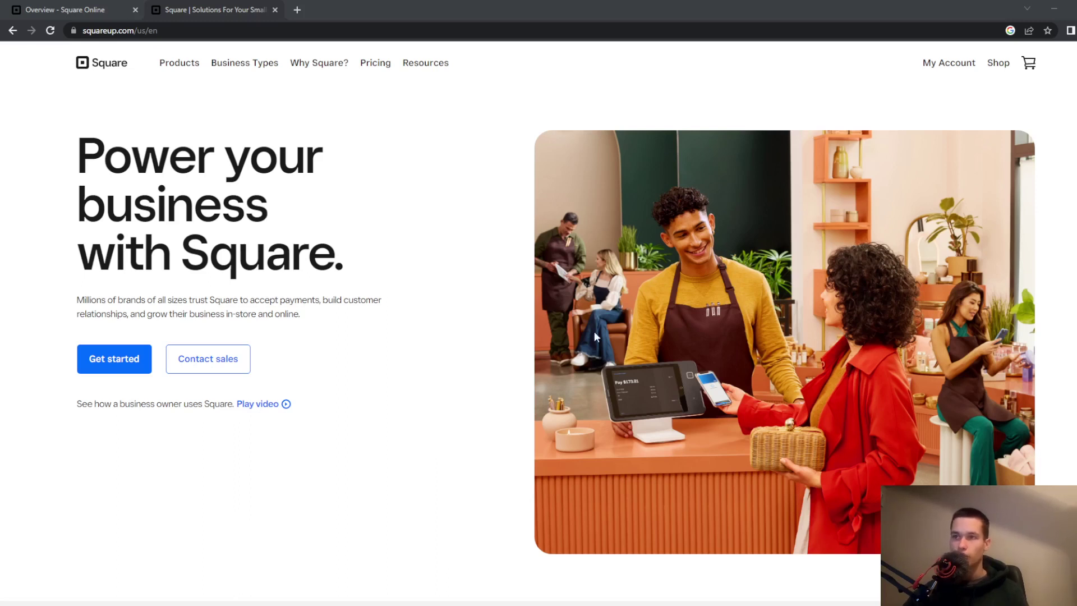
Step: Scroll down and back up the Square homepage
scroll(637, 388, "down", 10)
scroll(648, 404, "up", 10)
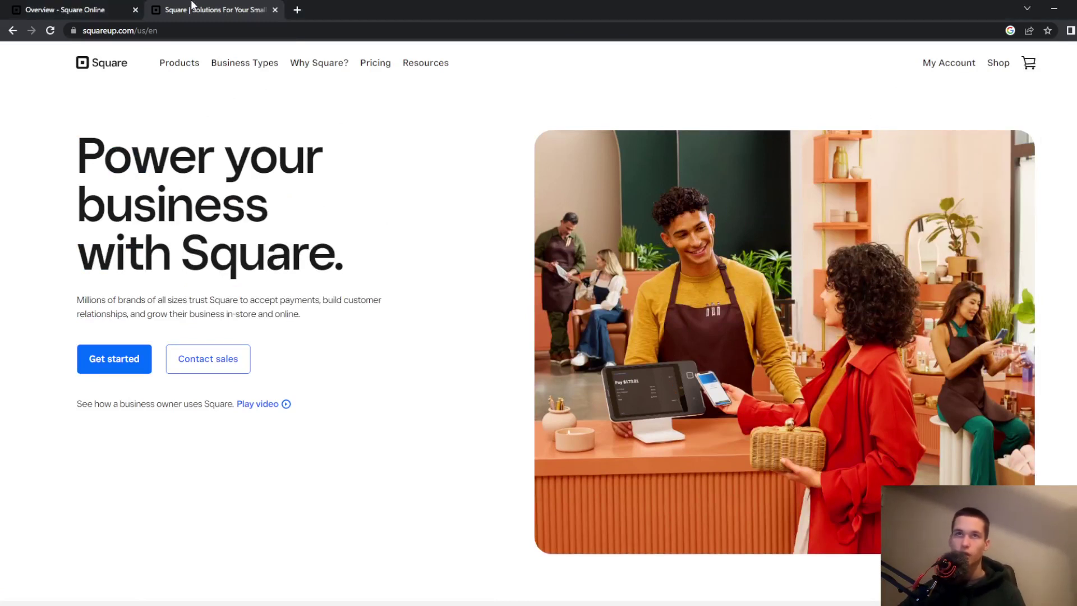
Step: Return to the store dashboard and open the site editor from Website > Edit Site
left_click(103, 6)
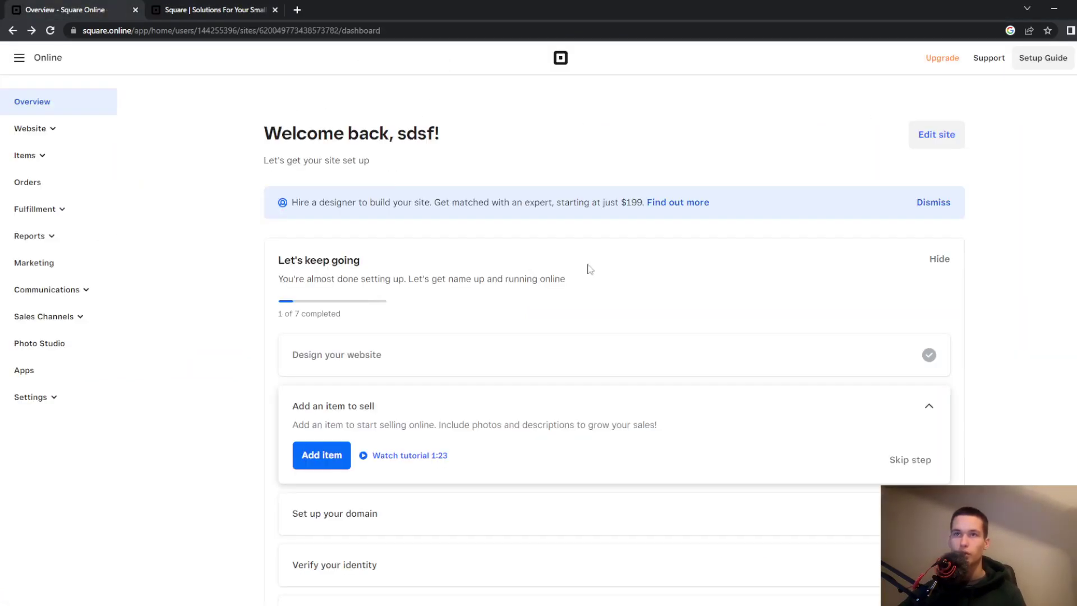
left_click(68, 129)
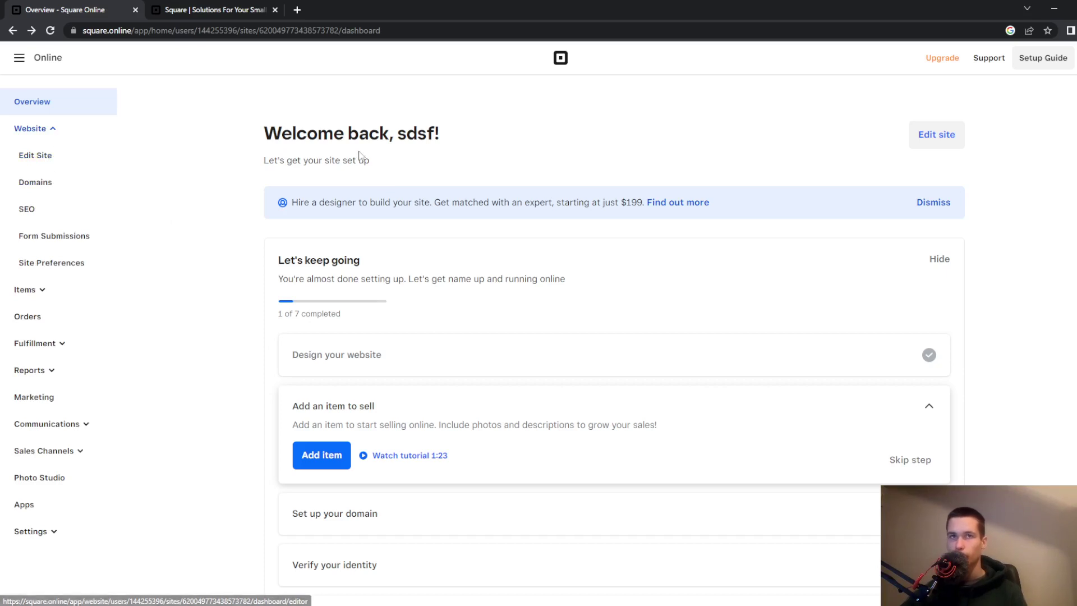
left_click(56, 159)
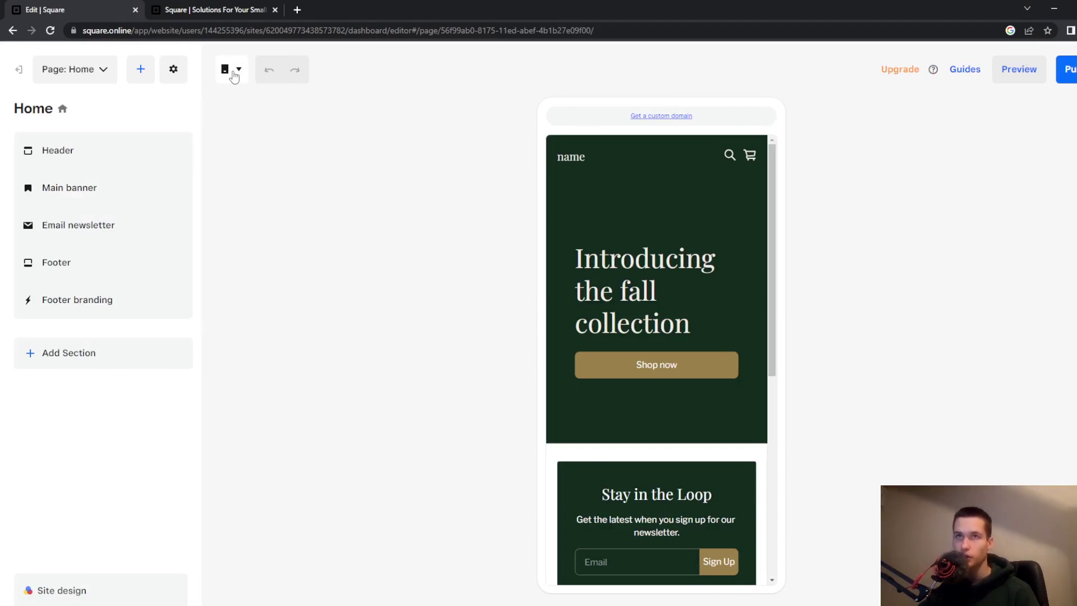
Step: Preview the Home page at desktop width, switch back to mobile, and select the header
left_click(234, 75)
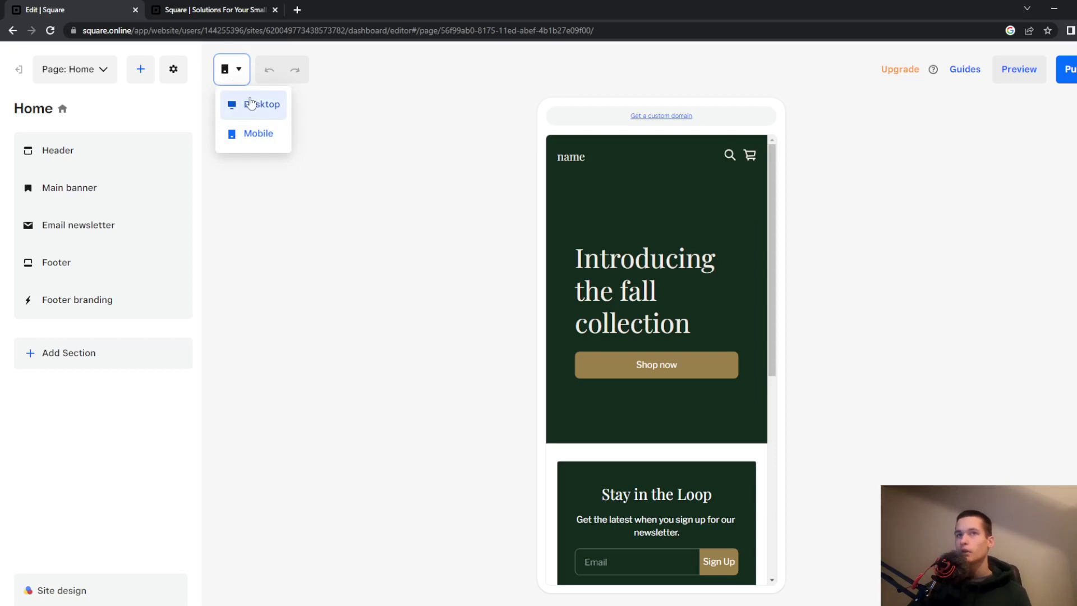
left_click(250, 104)
scroll(675, 268, "down", 5)
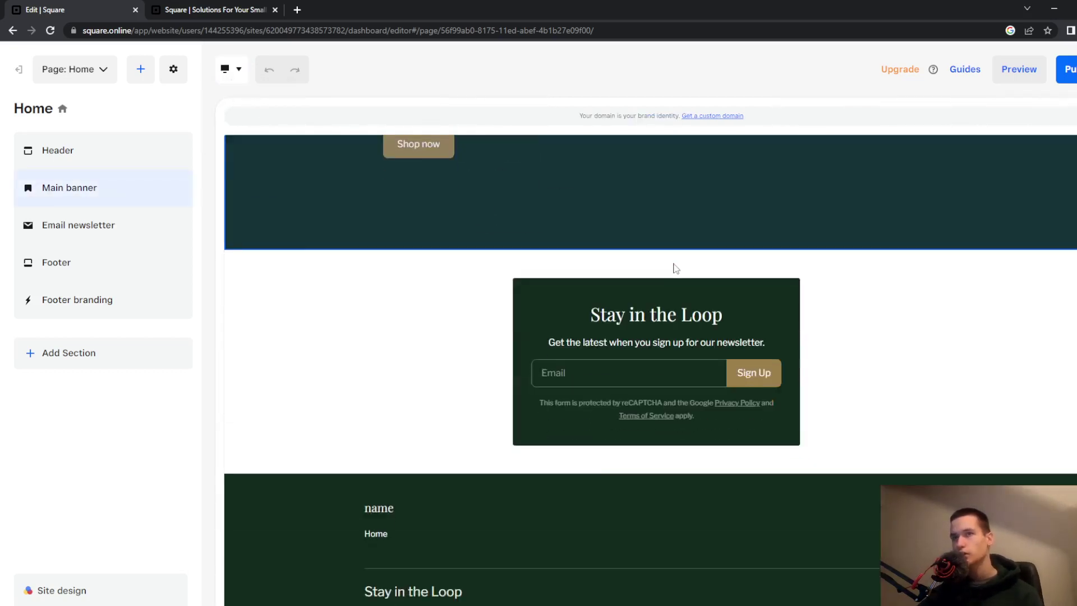
scroll(678, 280, "down", 3)
scroll(584, 259, "up", 7)
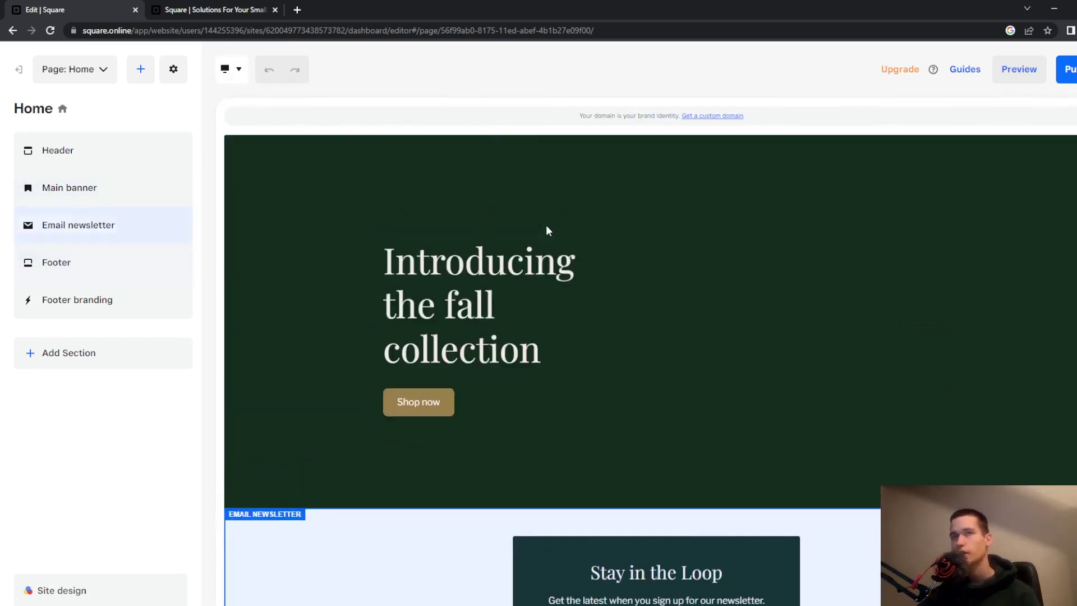
scroll(547, 230, "up", 2)
left_click(236, 73)
left_click(259, 131)
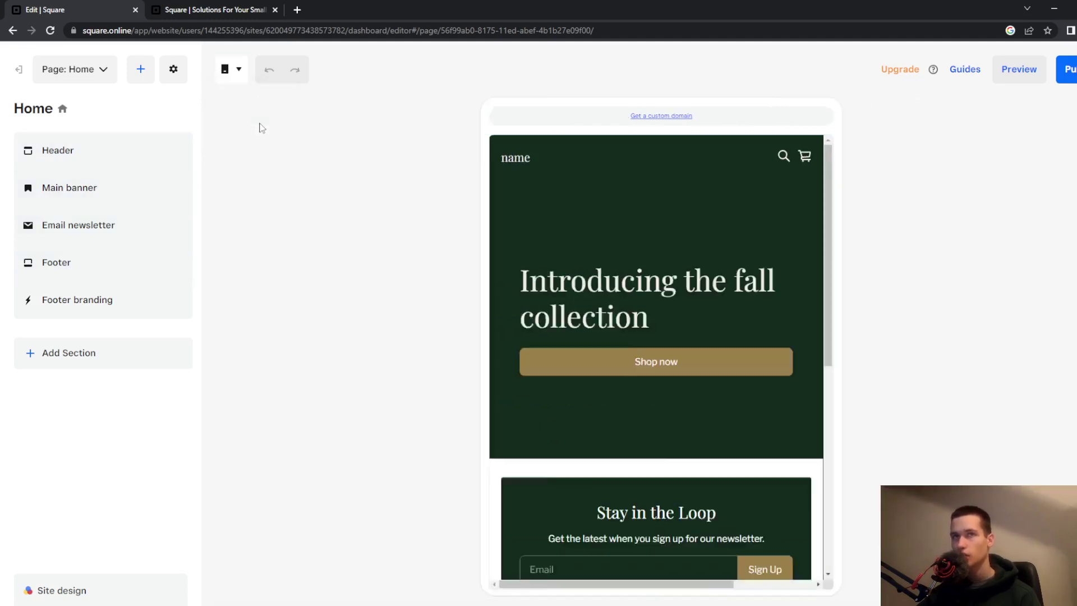
left_click(573, 155)
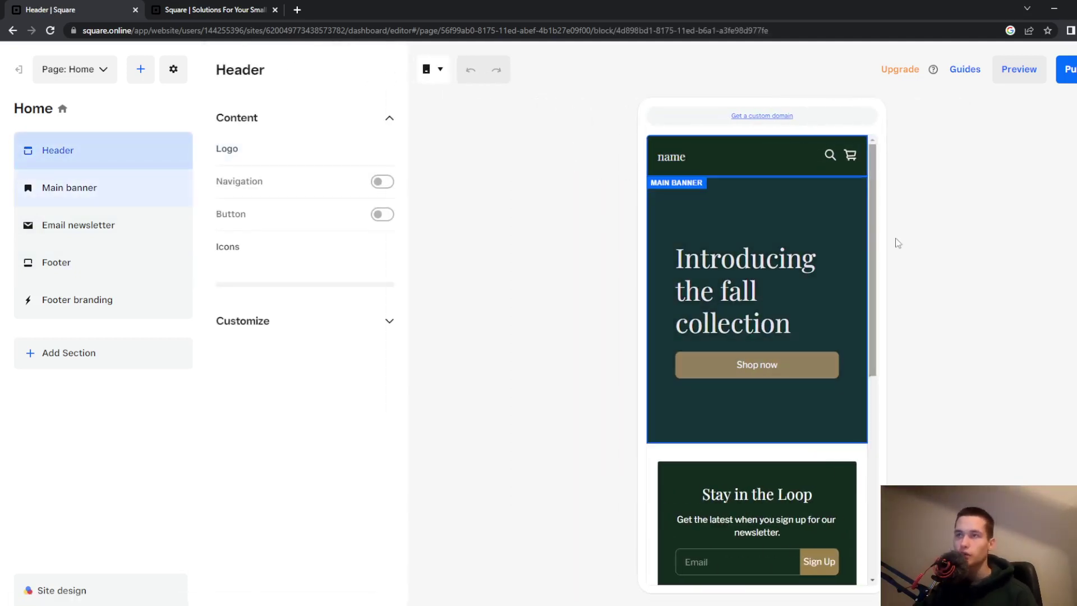
Step: Replace the header logo text 'name' with 'lote'
scroll(819, 285, "down", 5)
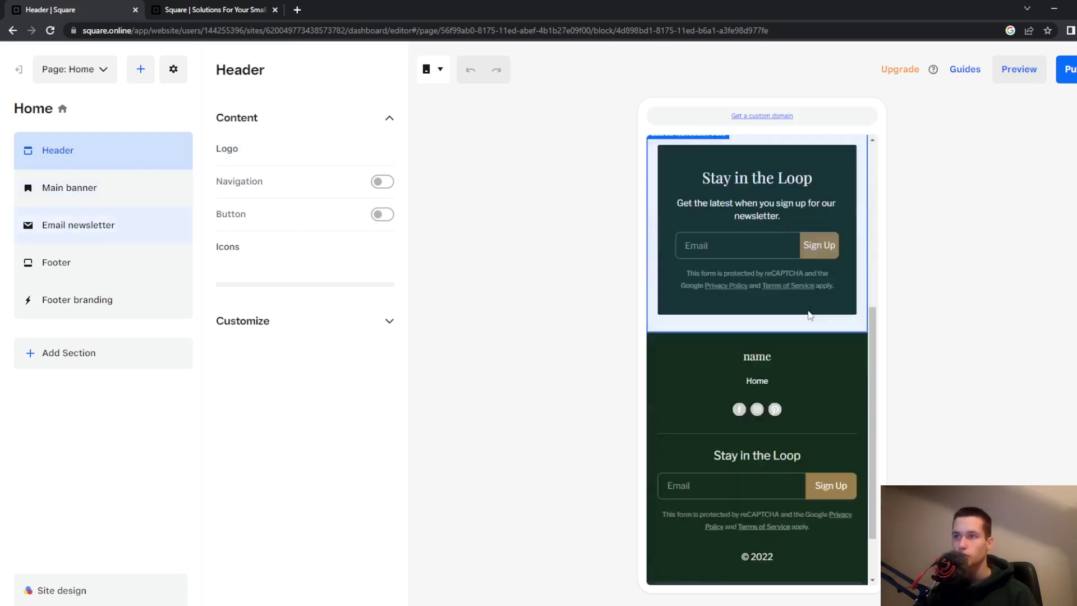
scroll(810, 379, "down", 2)
scroll(808, 377, "up", 10)
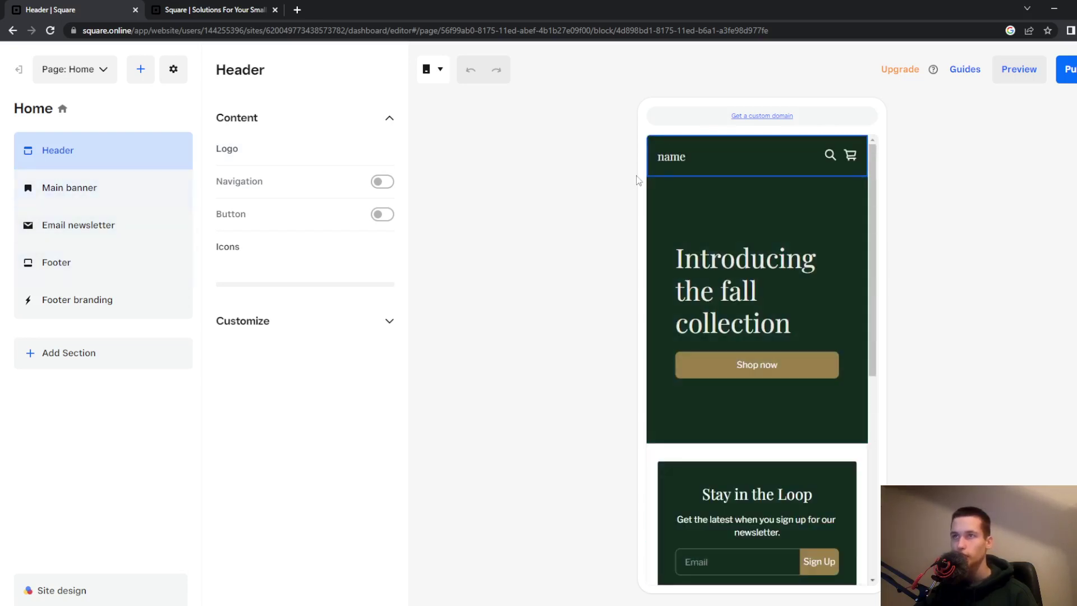
left_click(675, 162)
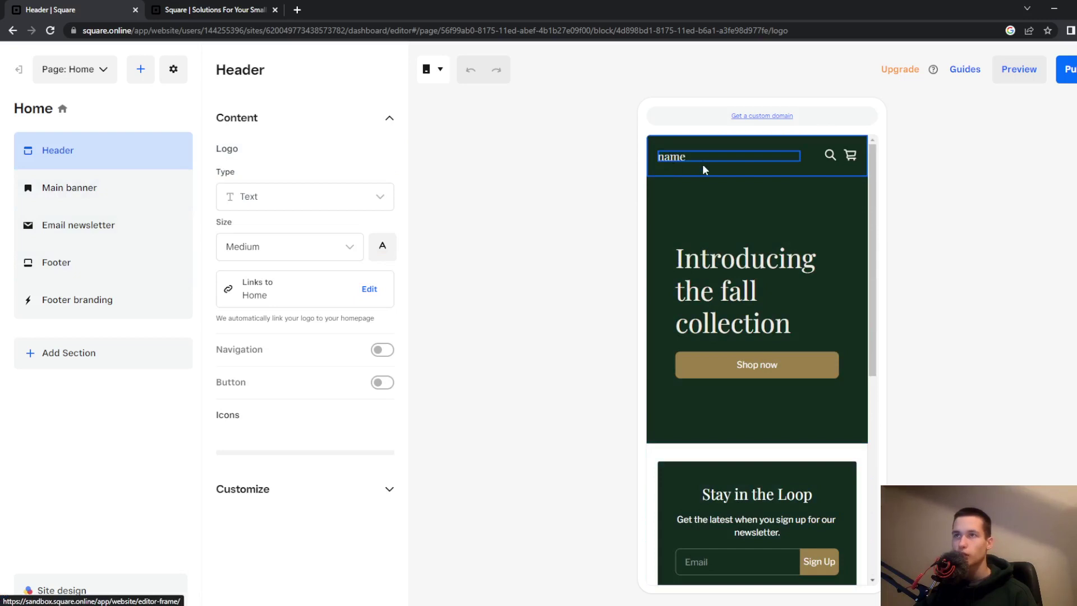
key("ctrl+a")
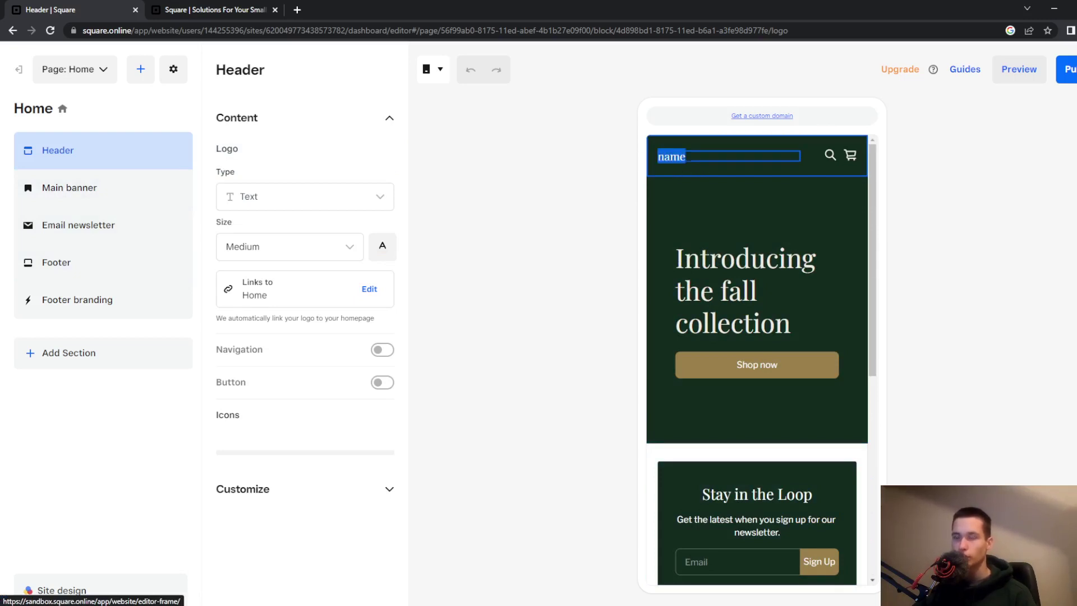
left_click(689, 156)
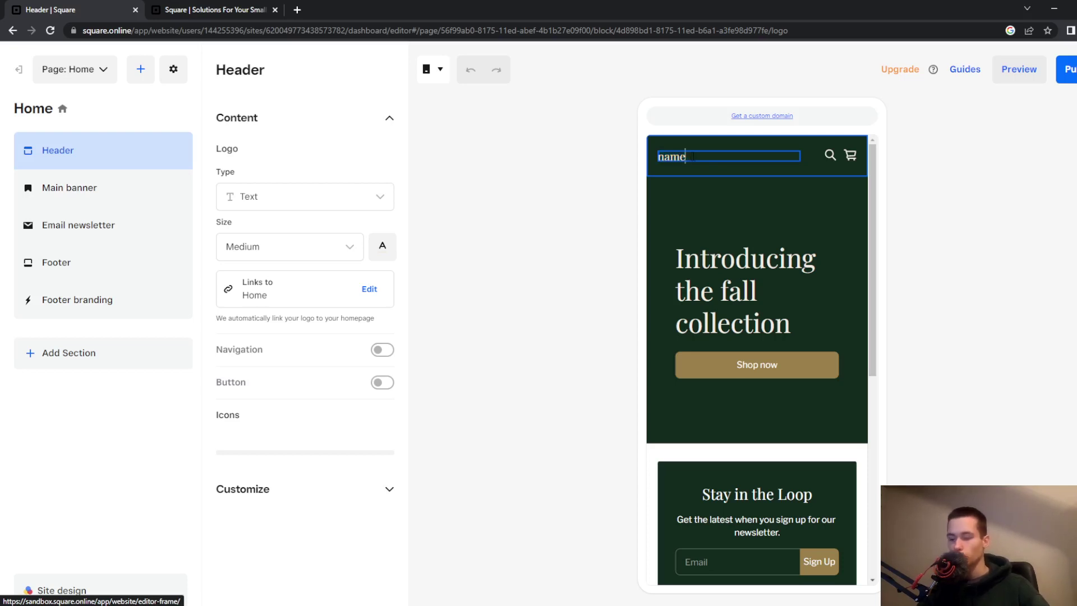
key("BackSpace")
key("BackSpace")
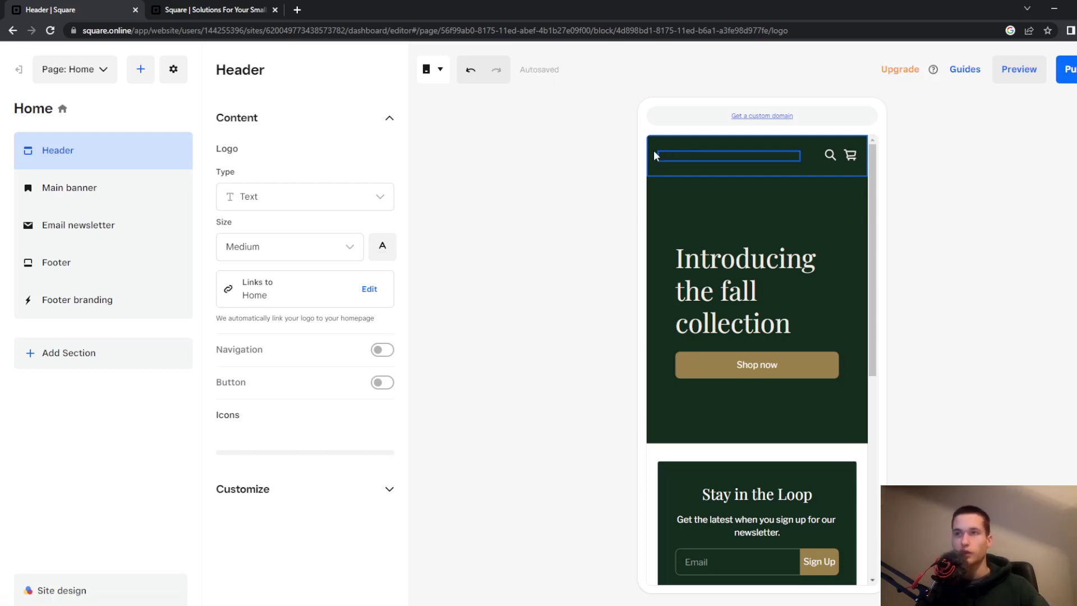
type("te")
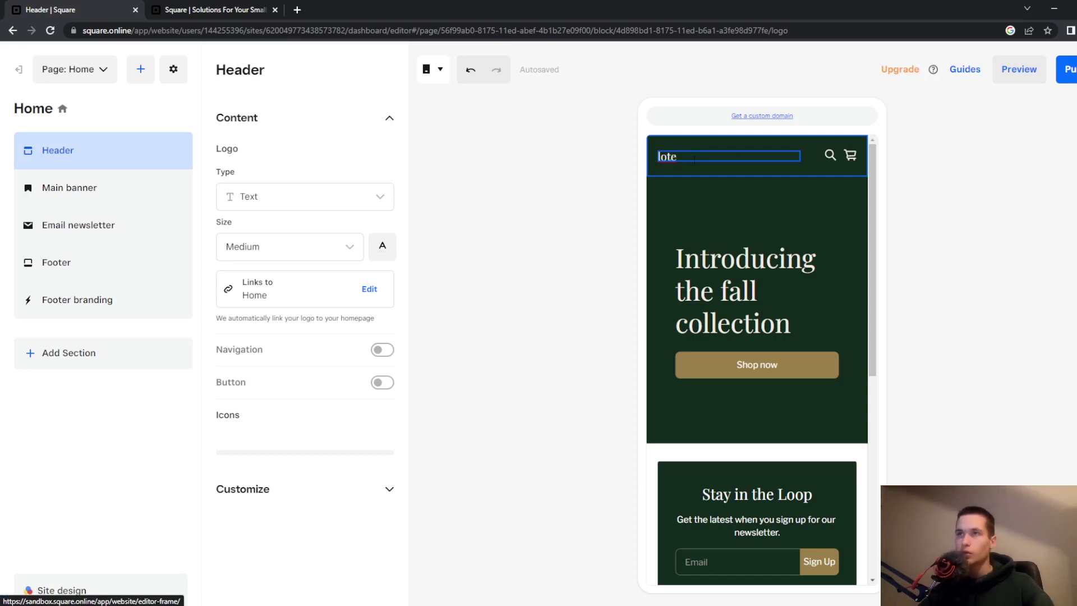
key("ctrl+a")
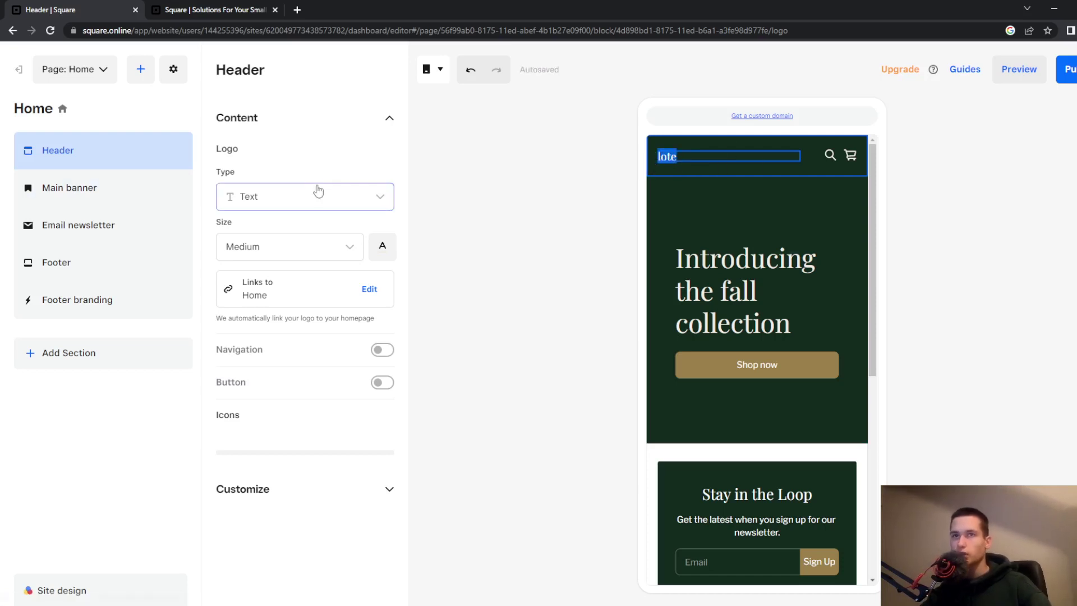
Step: Keep the logo as text, try Small and Large sizes, then settle on Medium
left_click(318, 191)
left_click(314, 226)
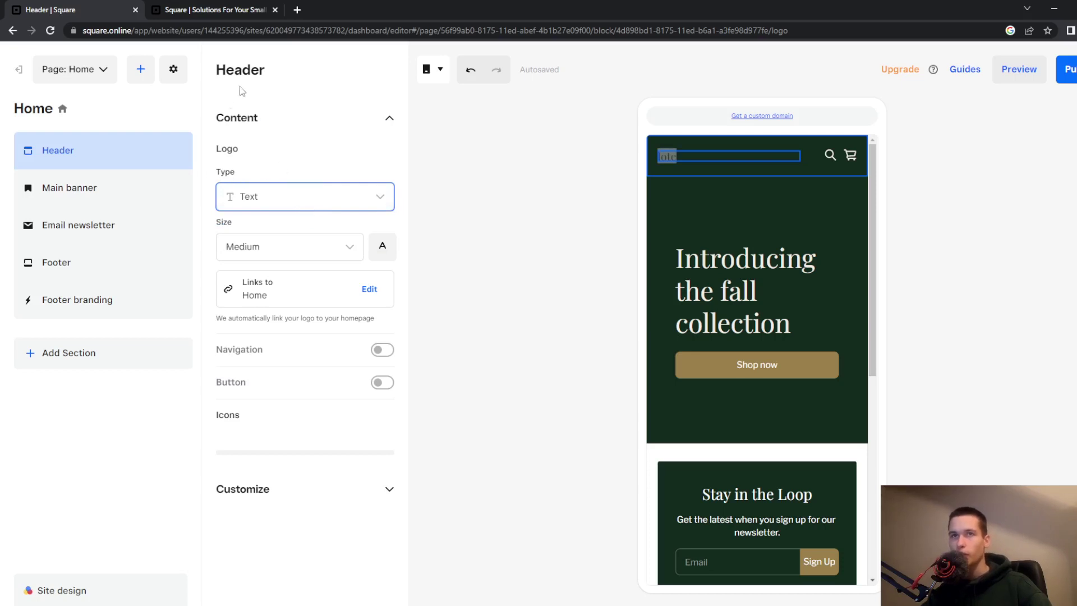
left_click(333, 248)
left_click(309, 279)
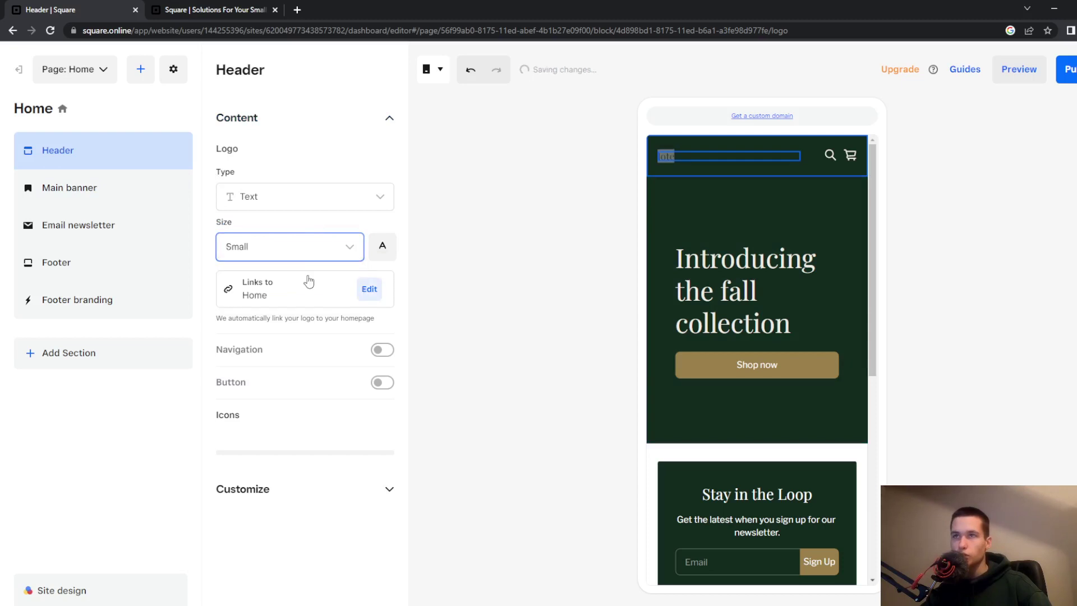
left_click(314, 256)
left_click(279, 302)
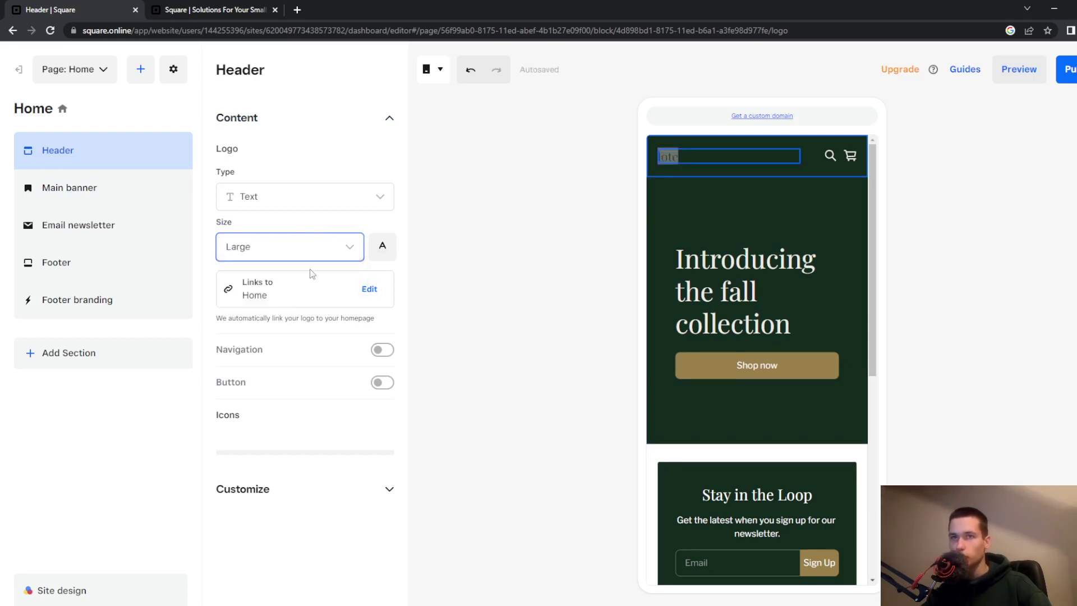
left_click(313, 247)
left_click(301, 290)
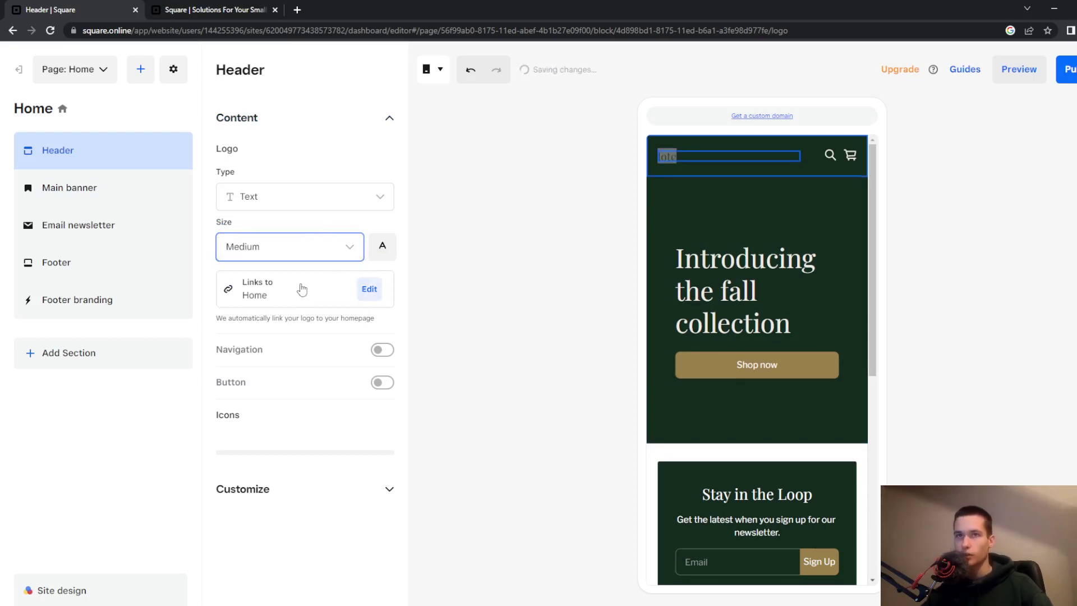
Step: Colour the 'lote' logo text with the first suggested palette shade
left_click(386, 250)
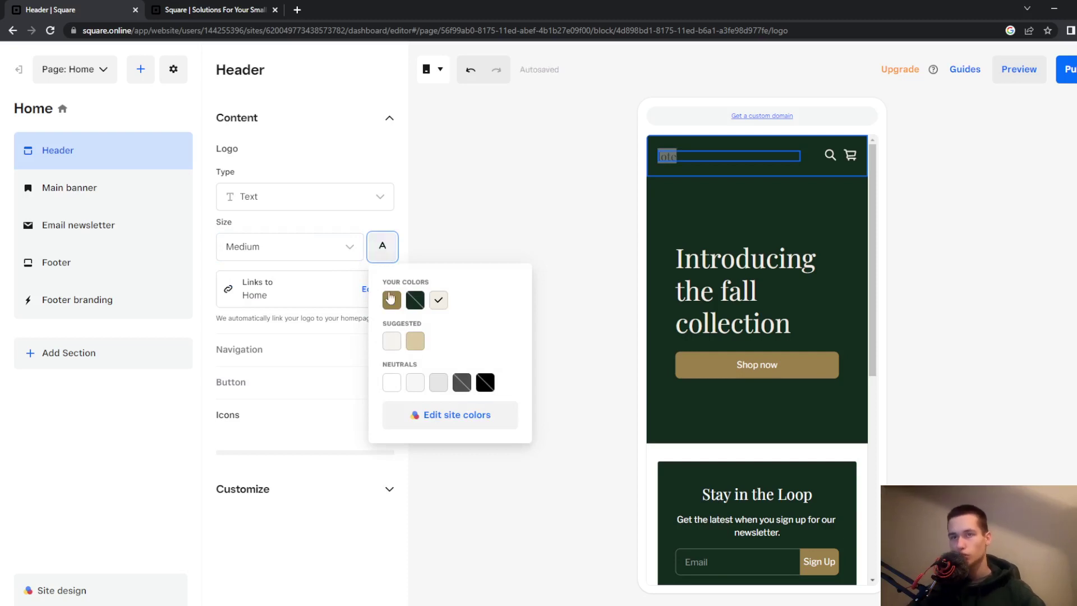
left_click(436, 415)
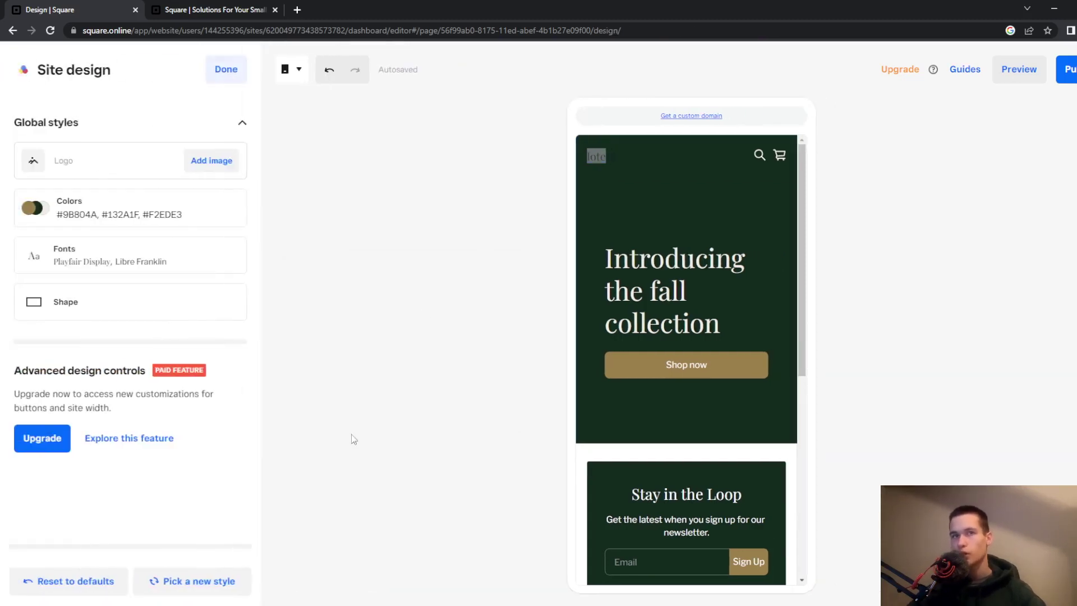
left_click(605, 159)
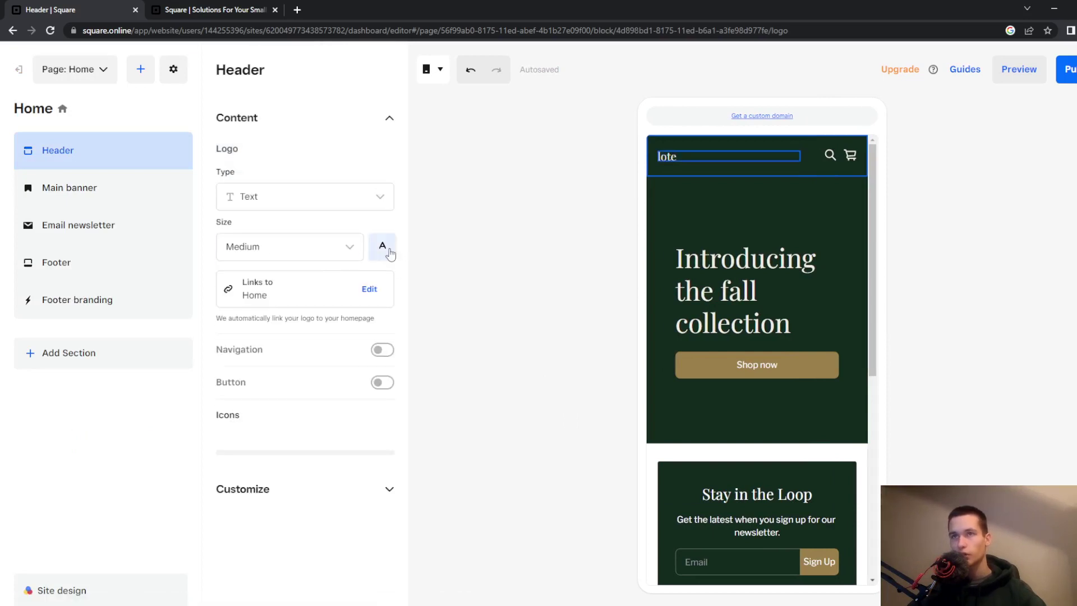
left_click_drag(736, 158, 616, 161)
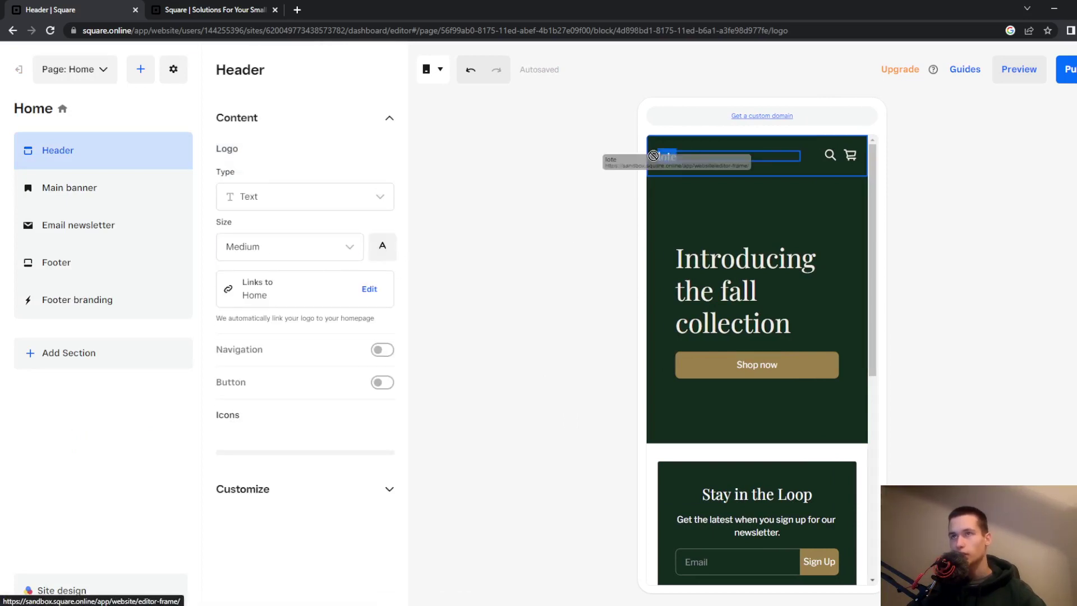
left_click(396, 255)
left_click(392, 341)
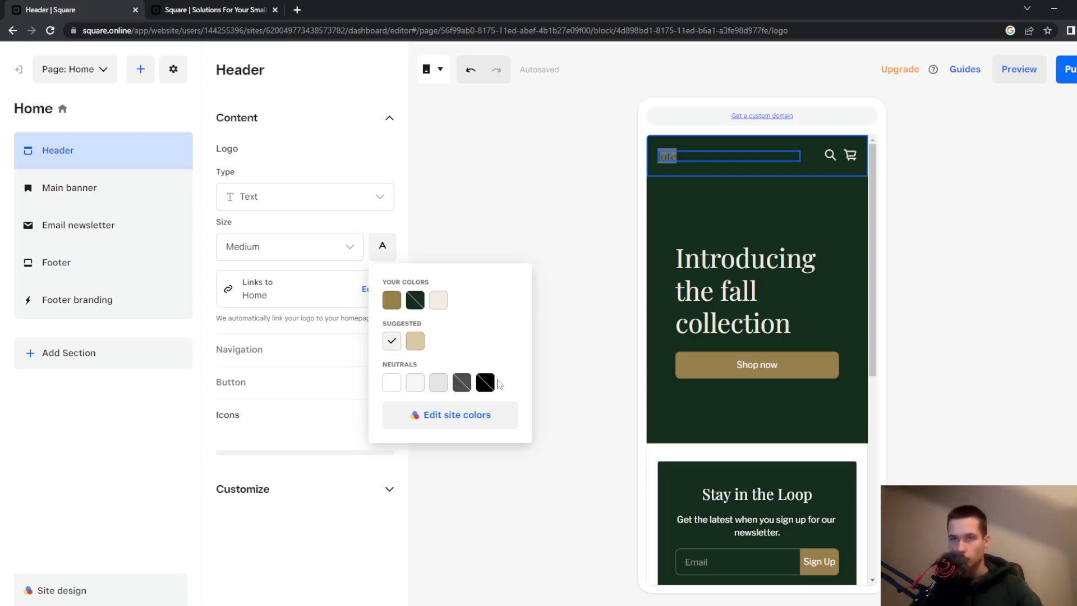
Step: In Site design > Colors, add a red swatch under Secondary colors and finish the design settings
left_click(484, 414)
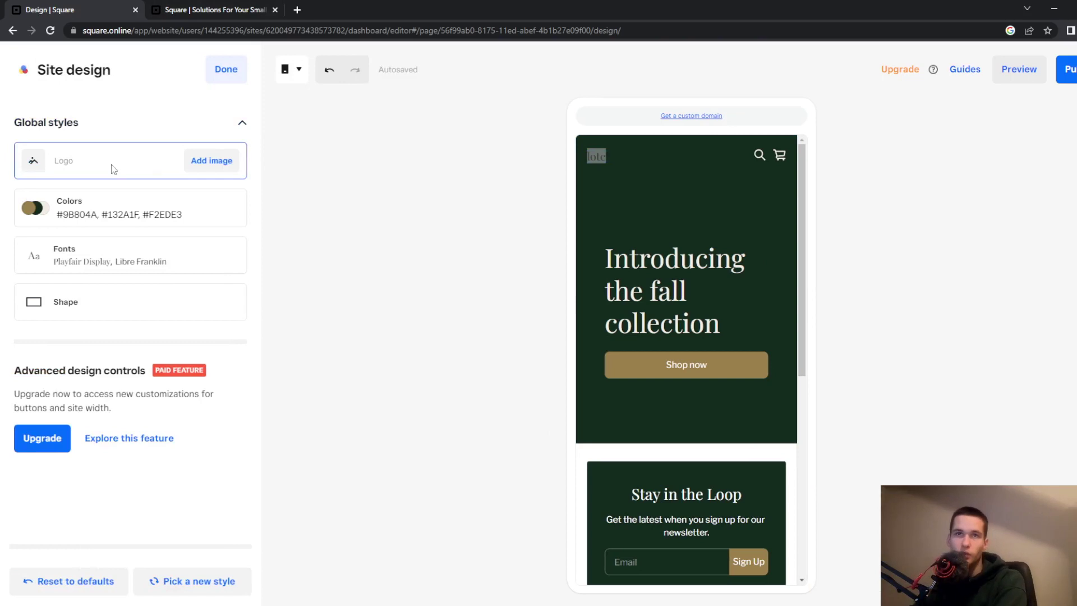
left_click(124, 203)
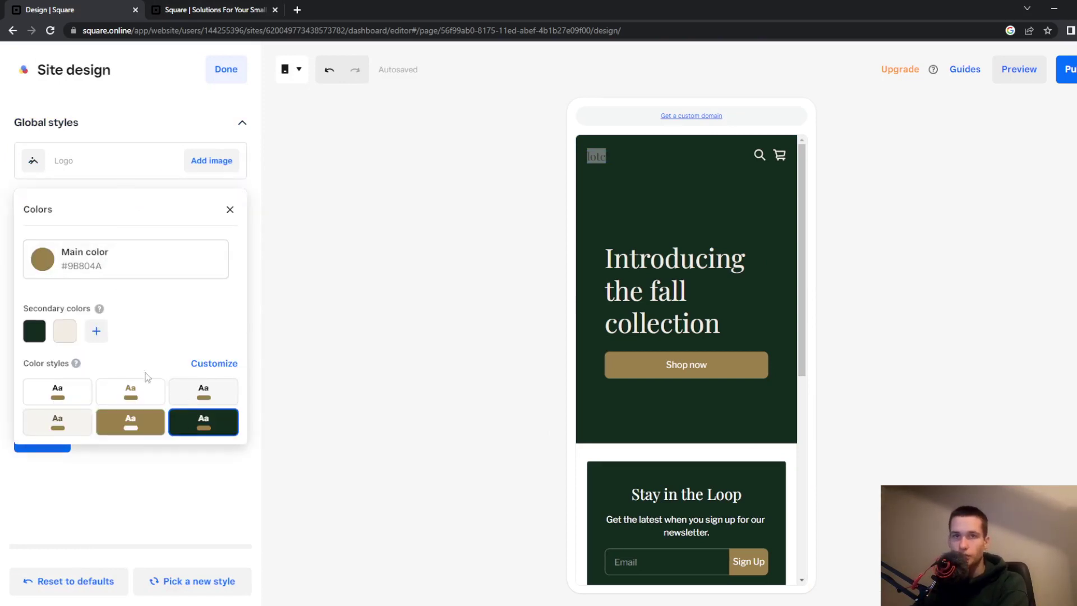
left_click(96, 332)
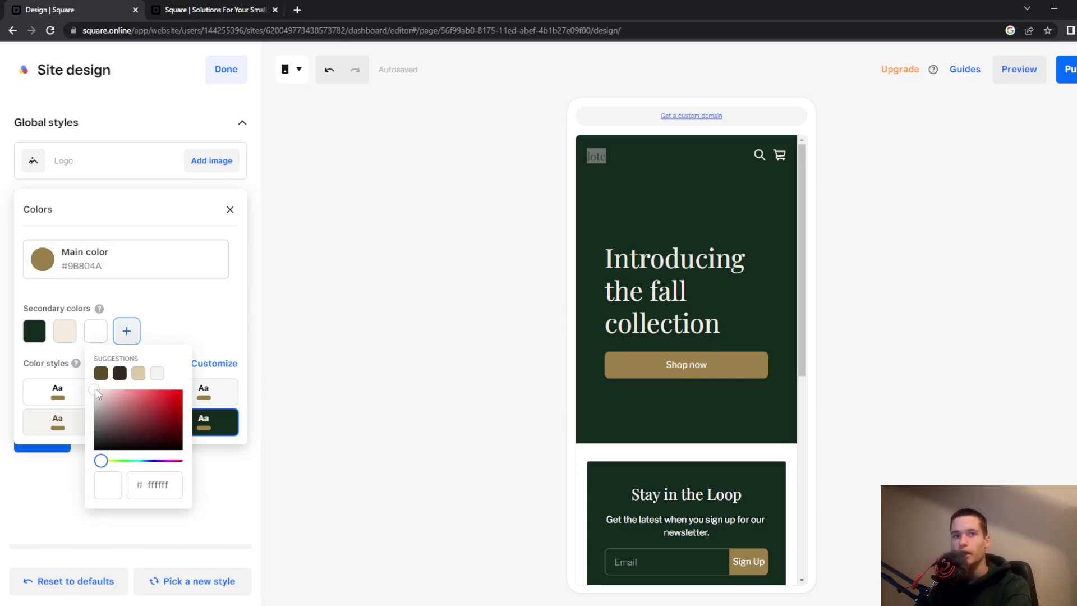
left_click_drag(95, 389, 163, 407)
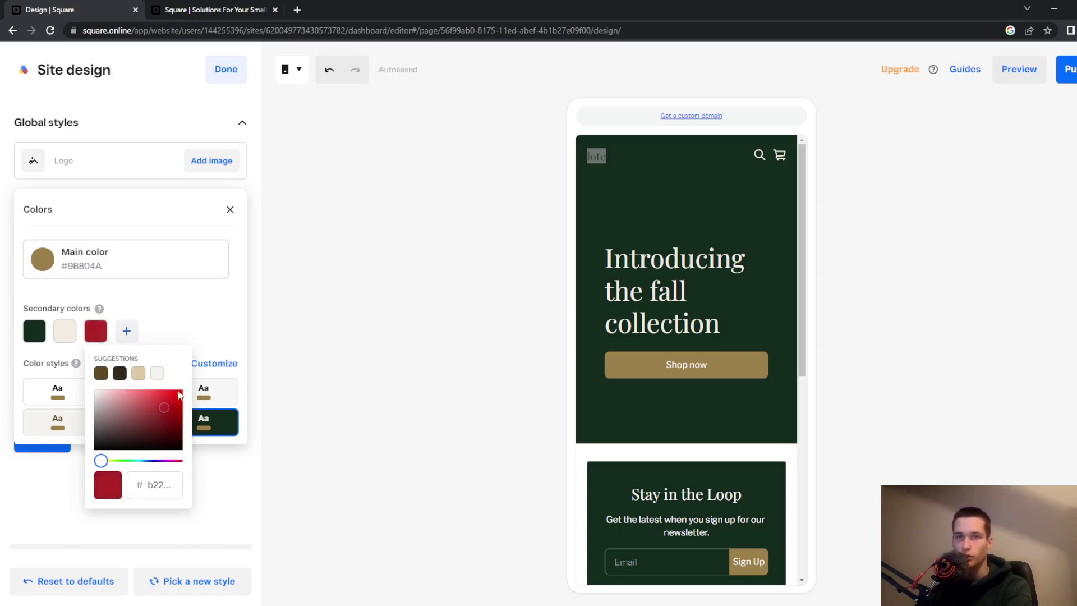
left_click(201, 317)
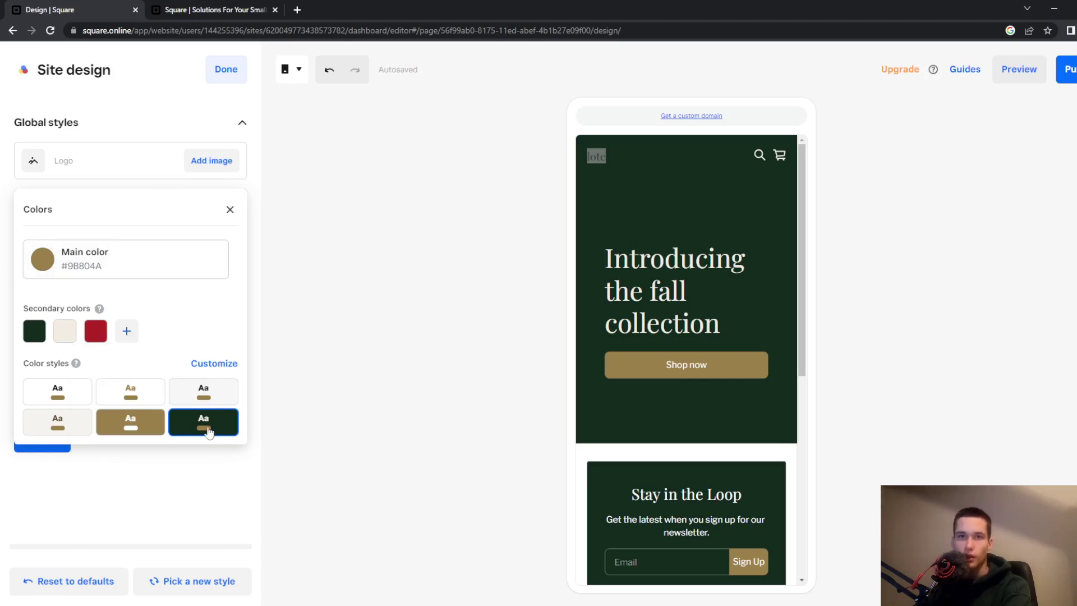
left_click(189, 485)
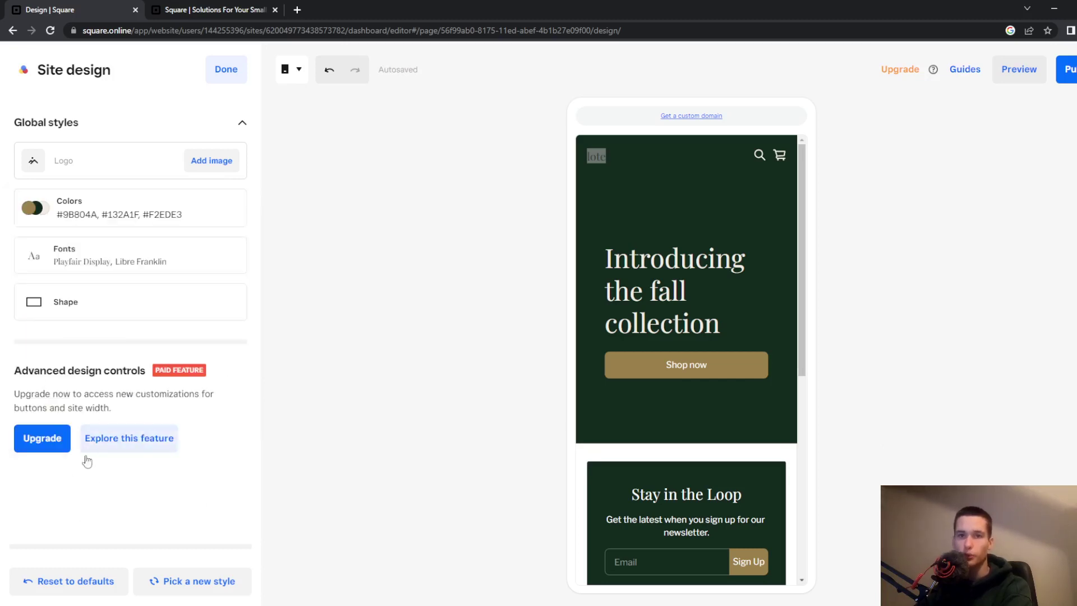
left_click(221, 73)
Step: Select the header logo and check its text colour, leaving it unchanged
left_click(579, 156)
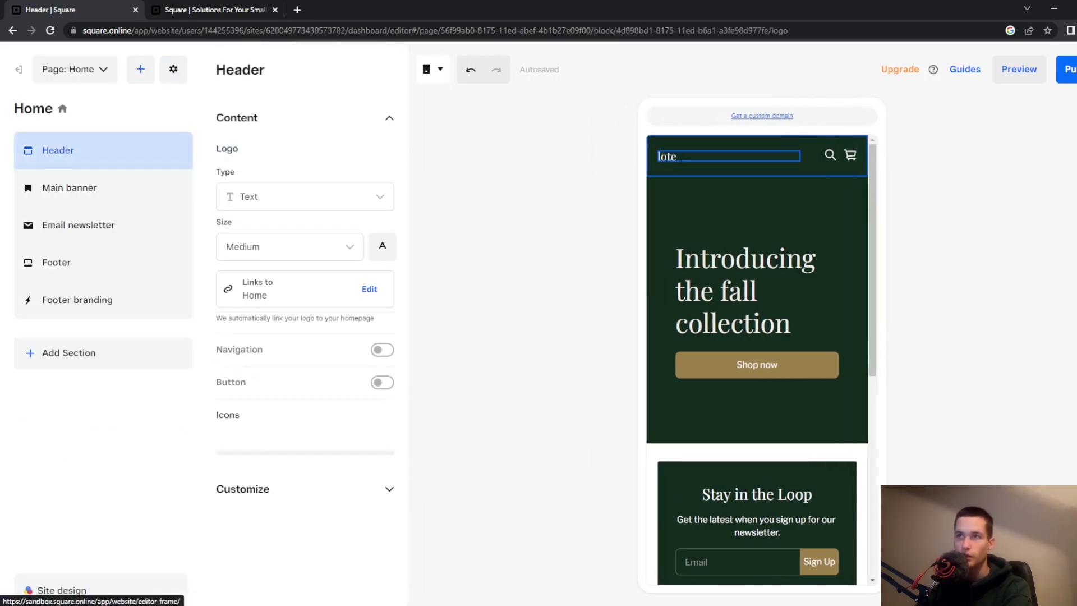
left_click(381, 246)
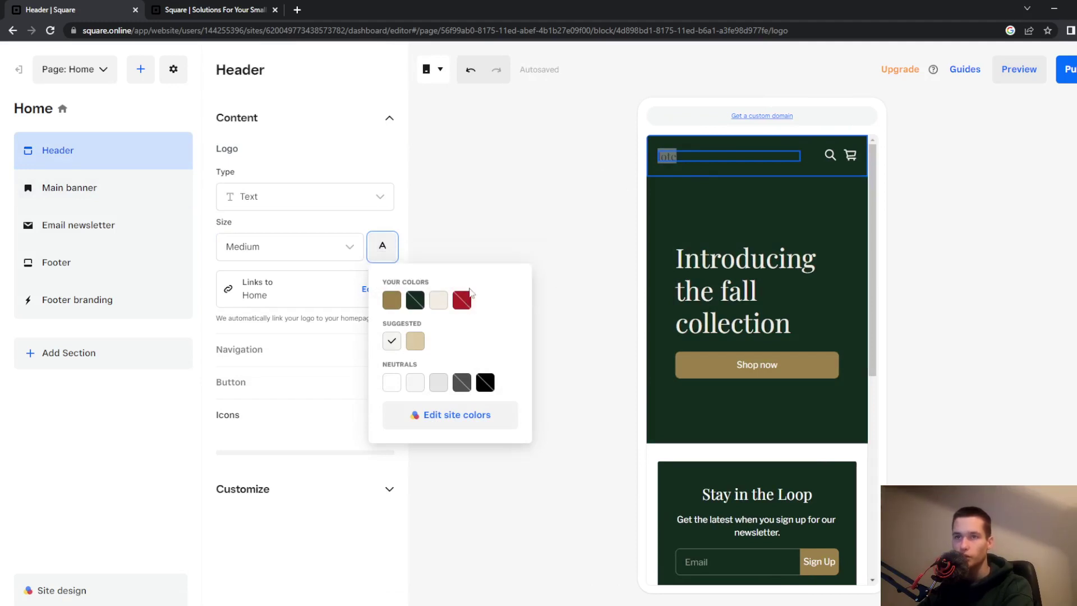
left_click(940, 120)
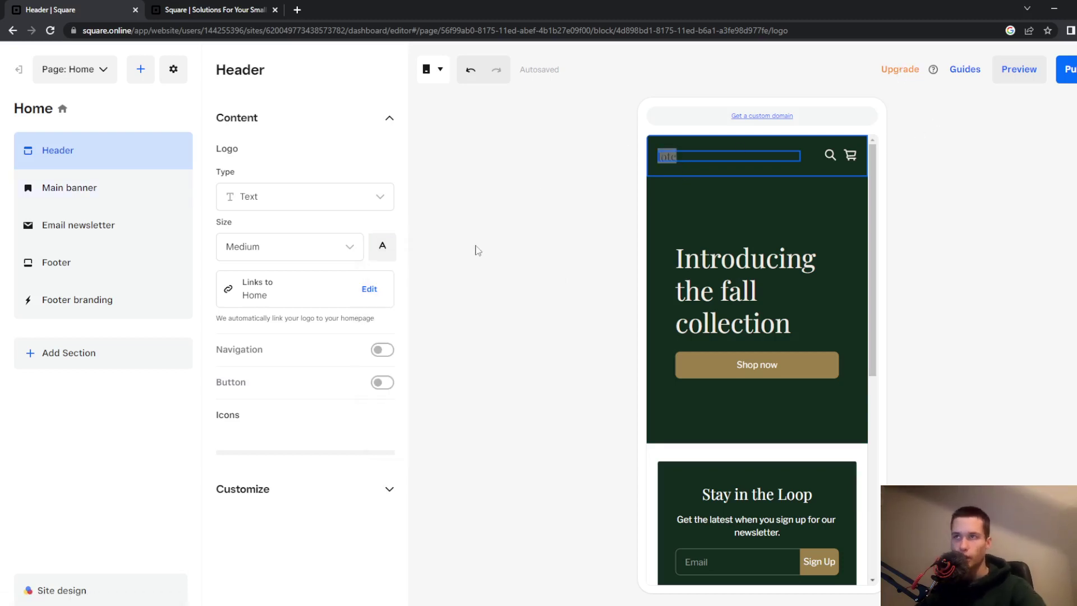
Step: Select the Main banner, then review the Free, Plus ($29/mo) and Premium ($79/mo) upgrade plans
left_click(855, 205)
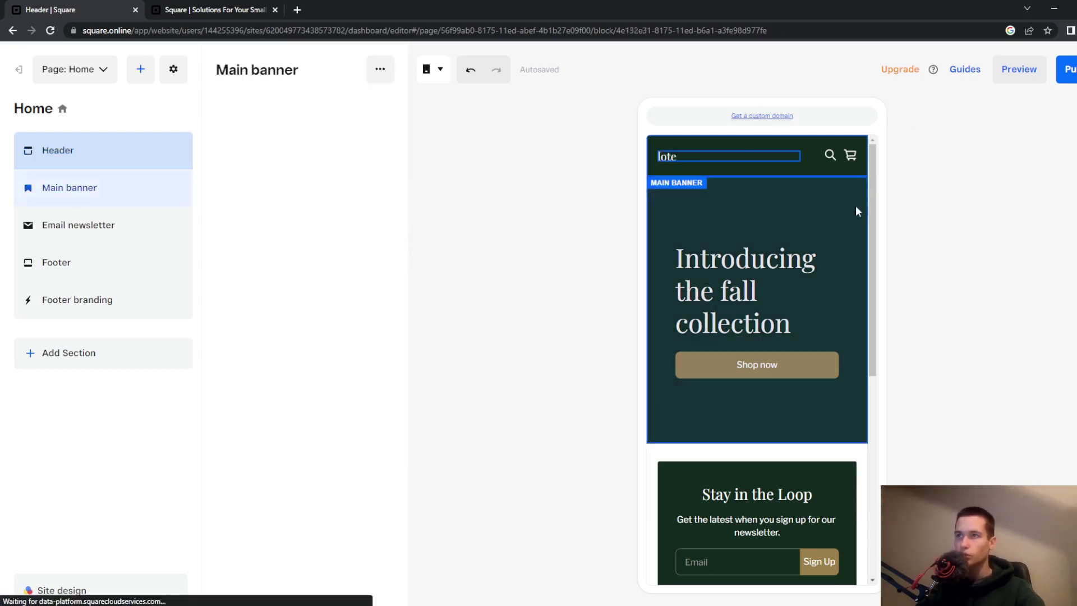
left_click(909, 69)
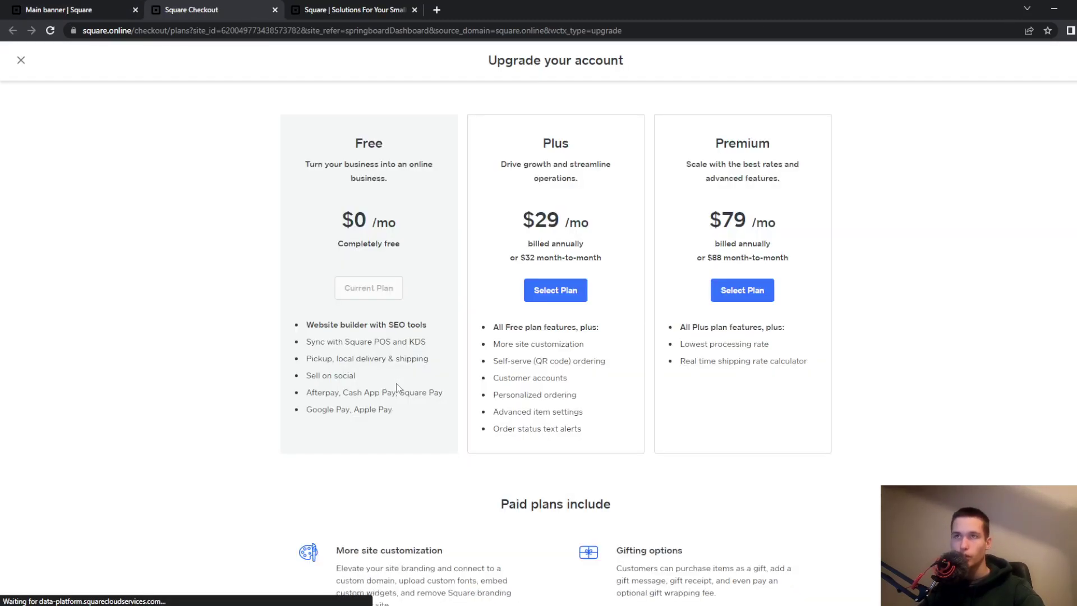
left_click_drag(550, 143, 598, 143)
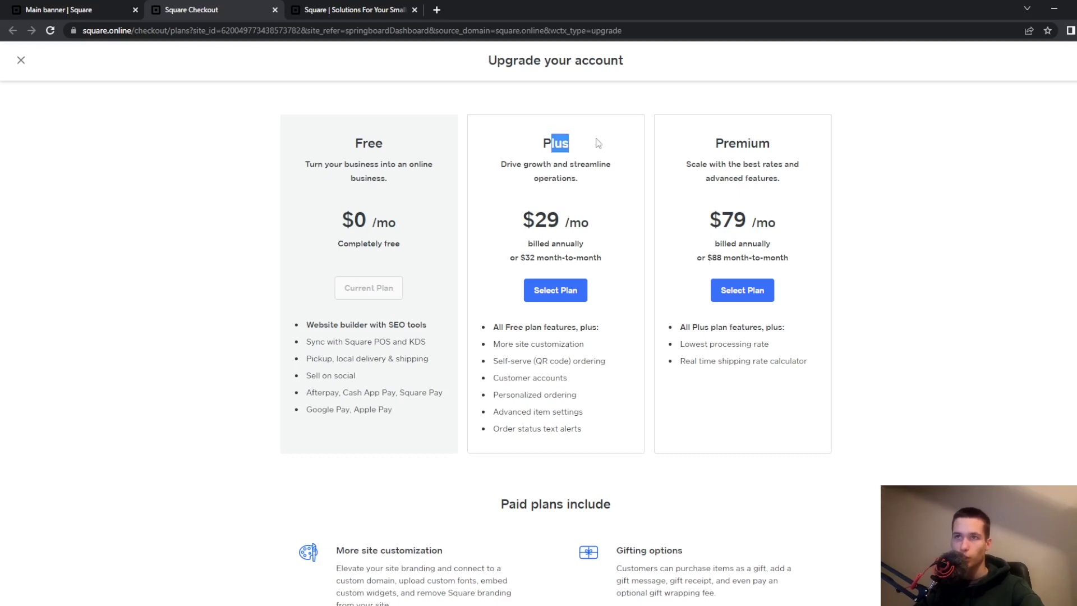
left_click(727, 137)
scroll(598, 283, "down", 4)
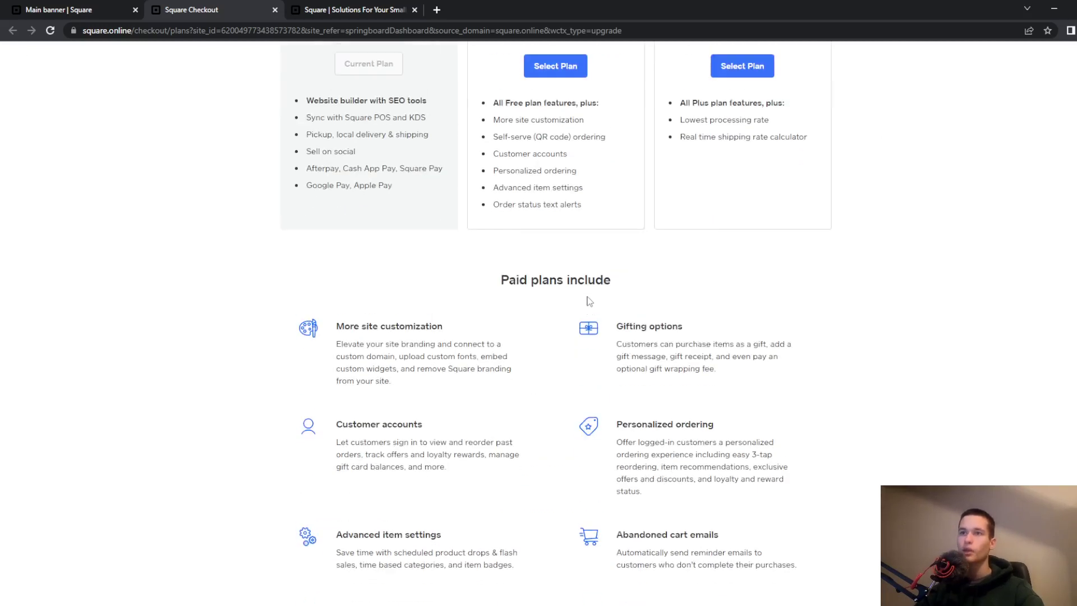
scroll(526, 293, "up", 4)
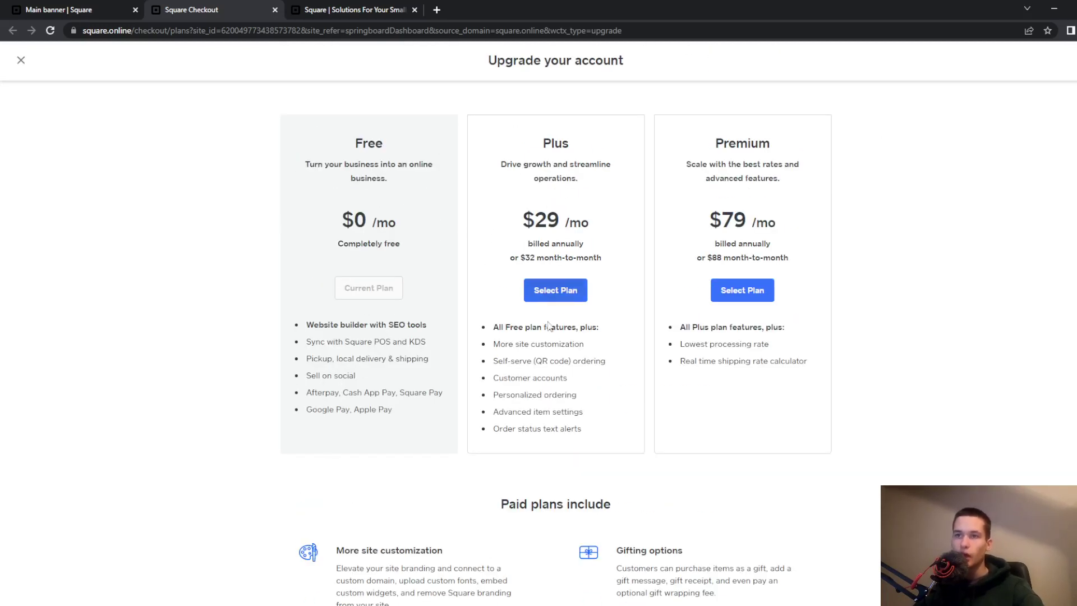
left_click(84, 10)
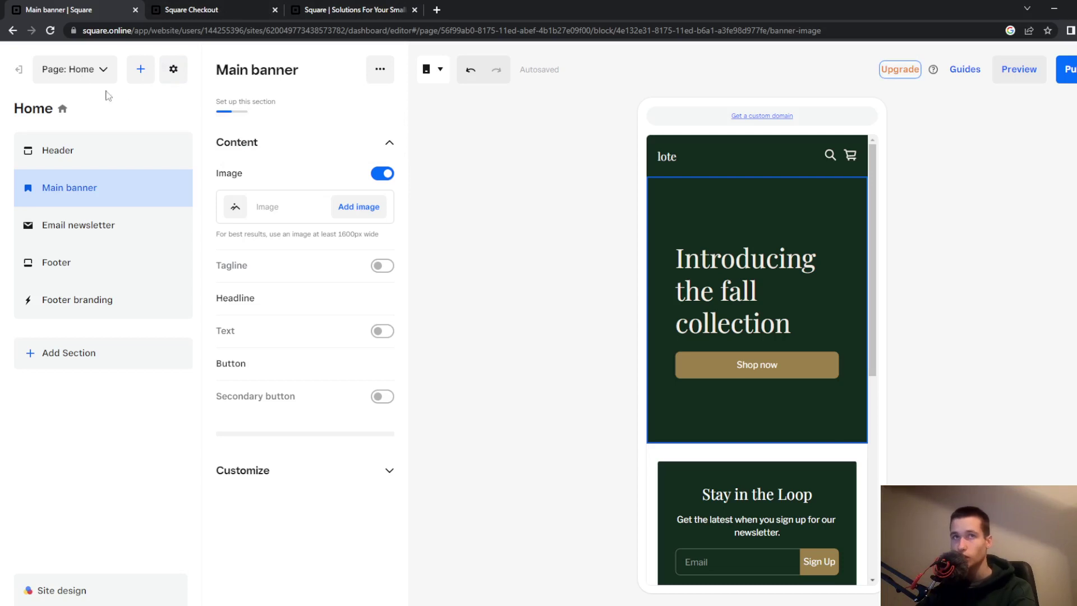
Step: Upload opera_X76sh85eBM.png as the Main banner image
left_click(46, 150)
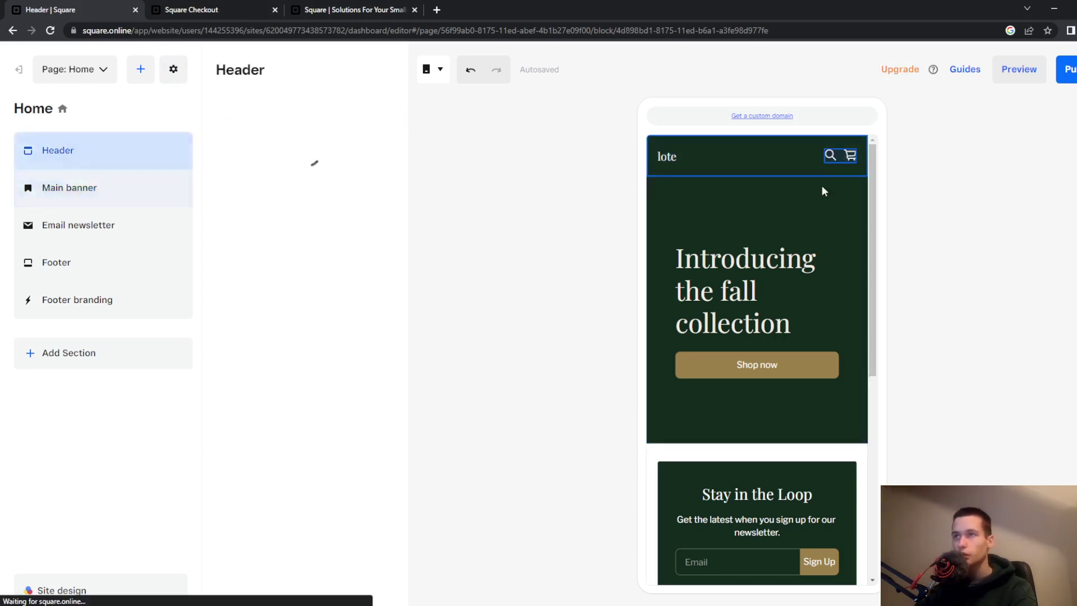
left_click(808, 207)
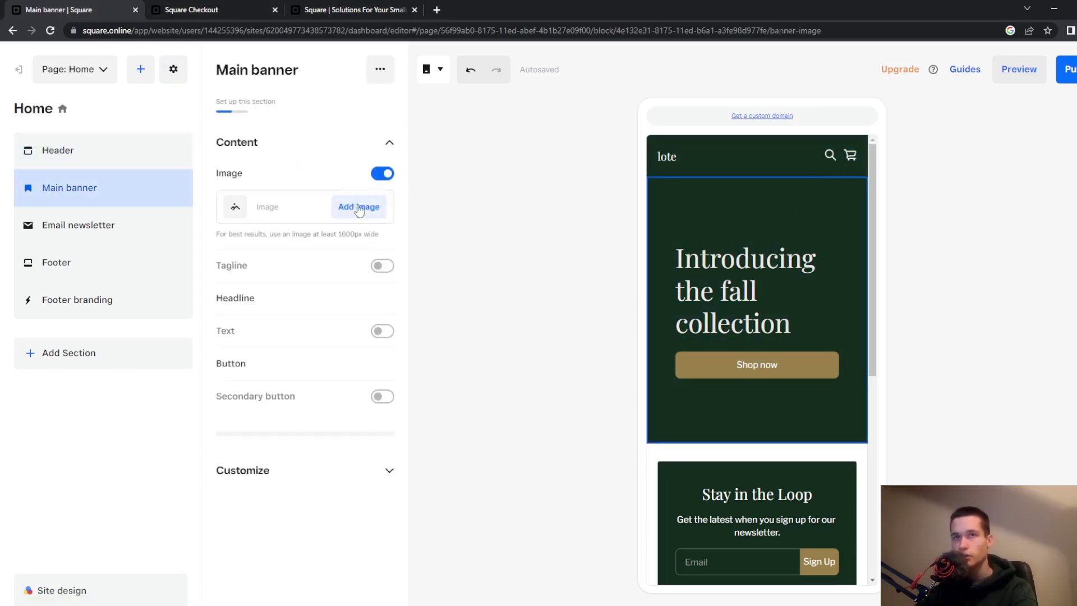
left_click(359, 208)
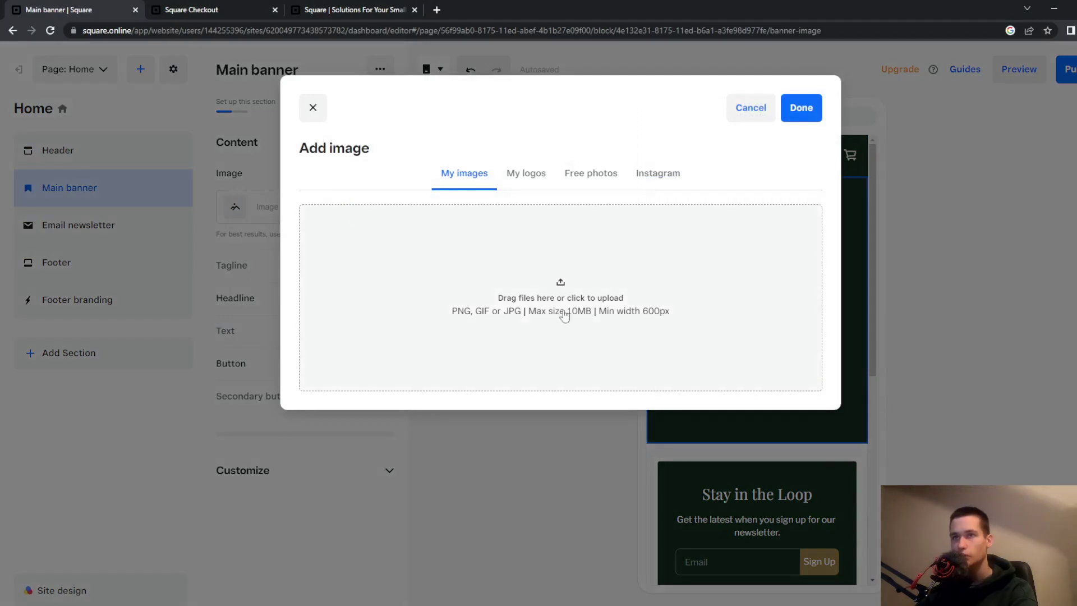
left_click(564, 316)
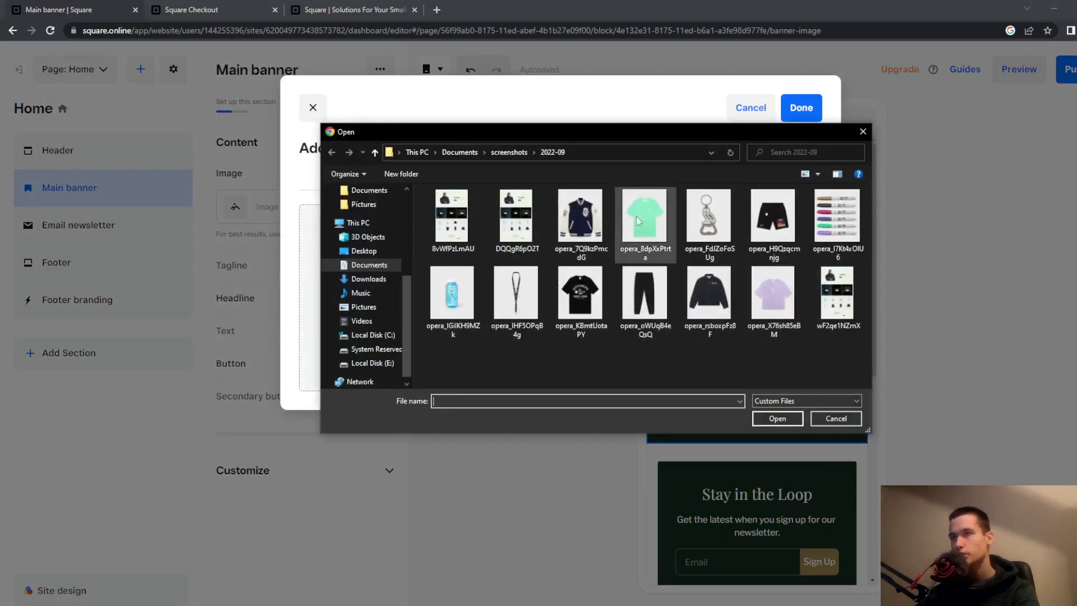
left_click(773, 291)
left_click(777, 419)
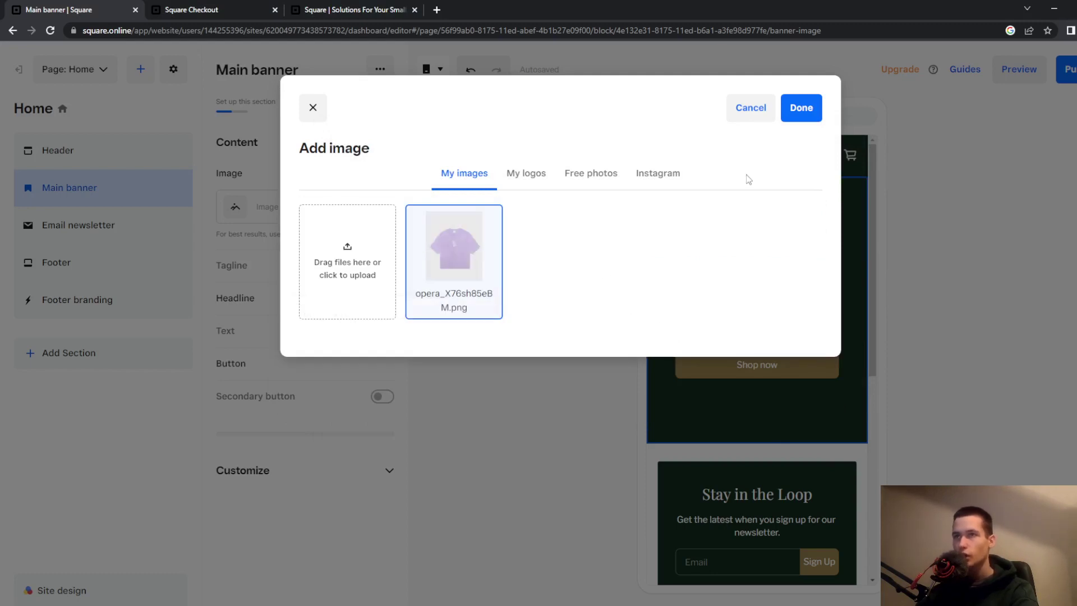
left_click(802, 107)
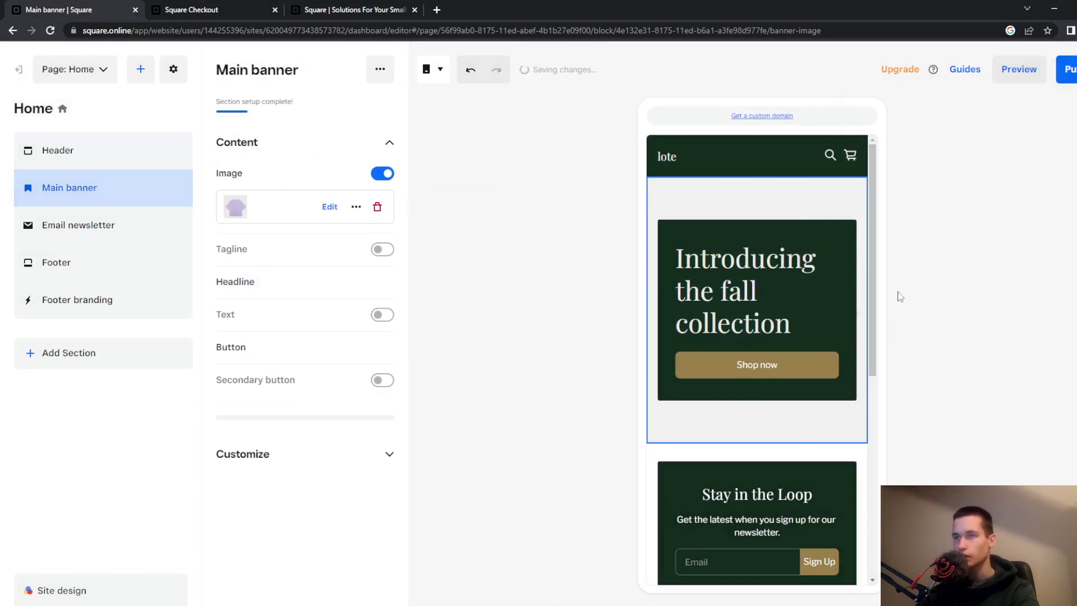
Step: Check the banner headline options, then move on to the Email newsletter section
scroll(787, 470, "down", 3)
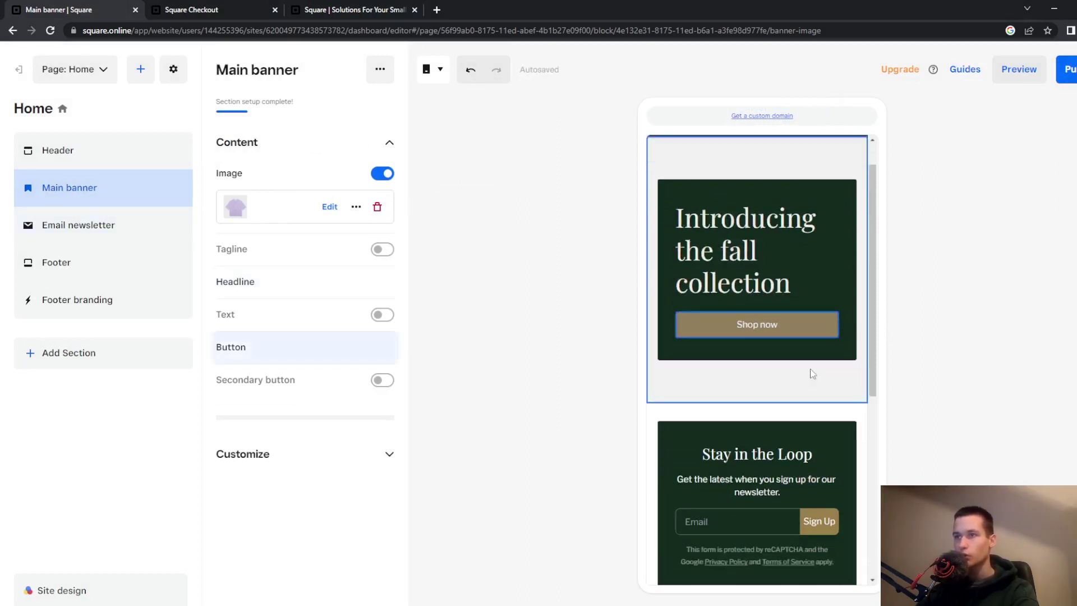
scroll(700, 243, "up", 3)
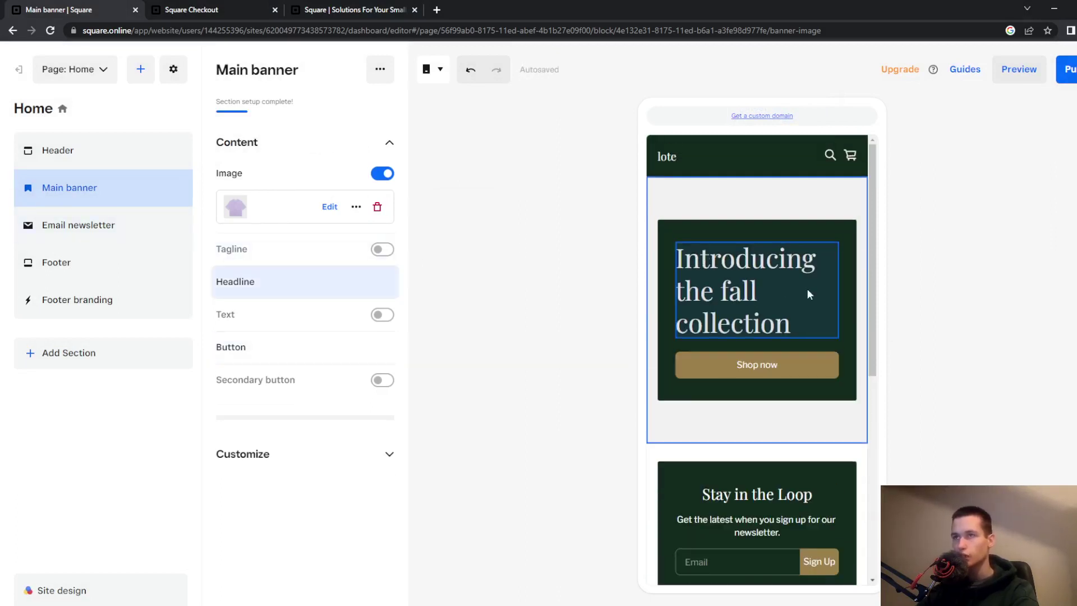
left_click(750, 269)
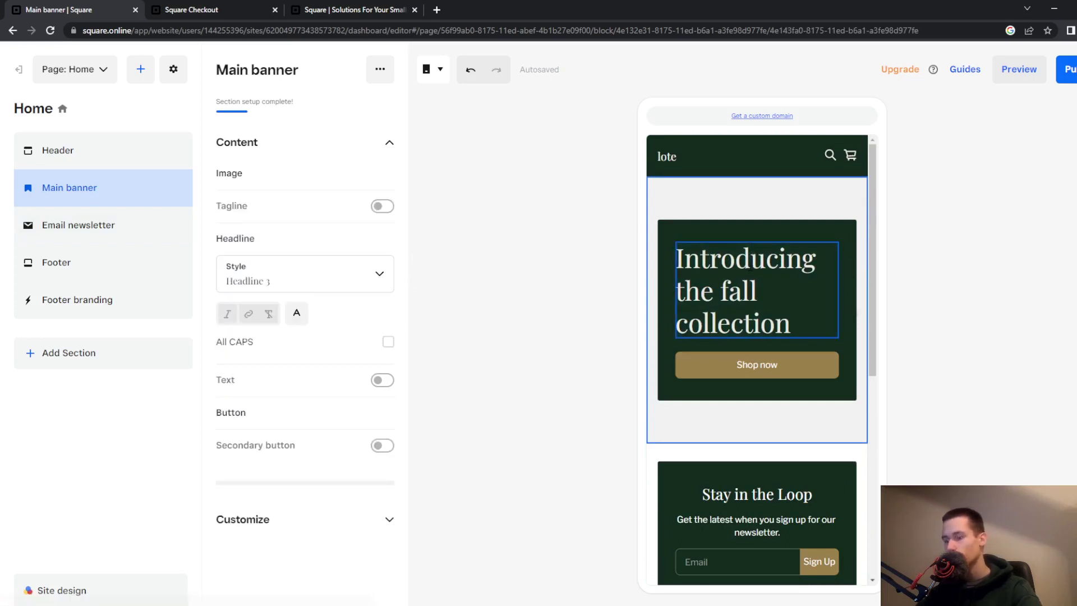
left_click(673, 227)
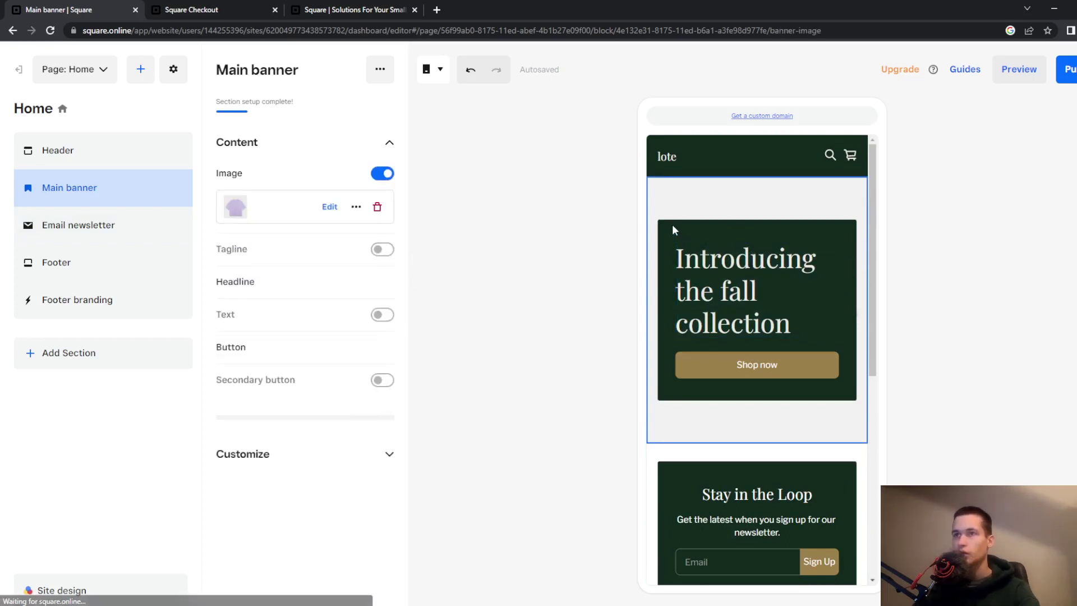
left_click(839, 287)
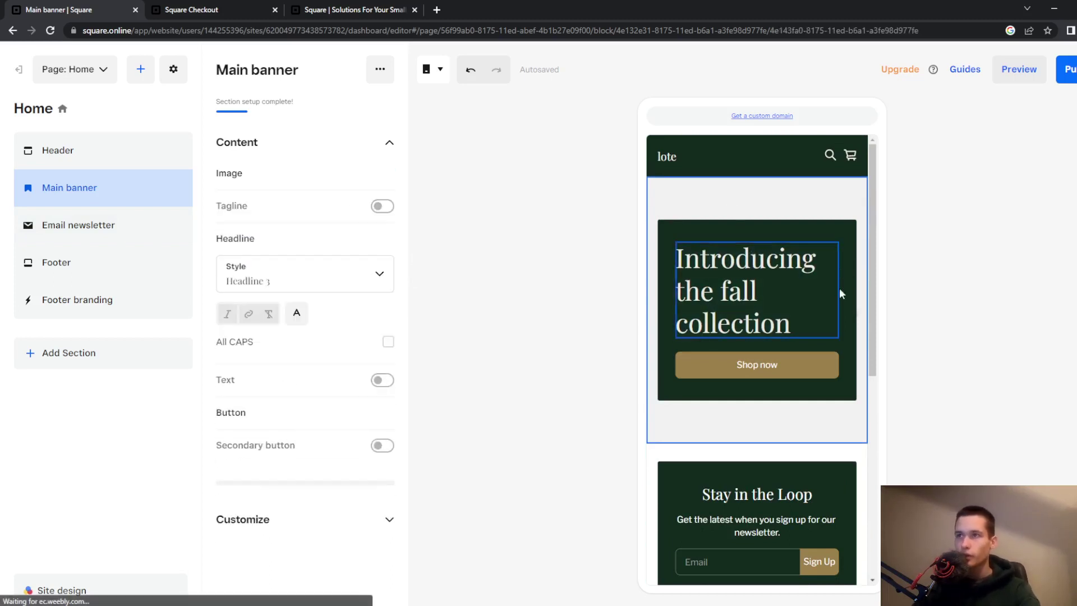
left_click(759, 183)
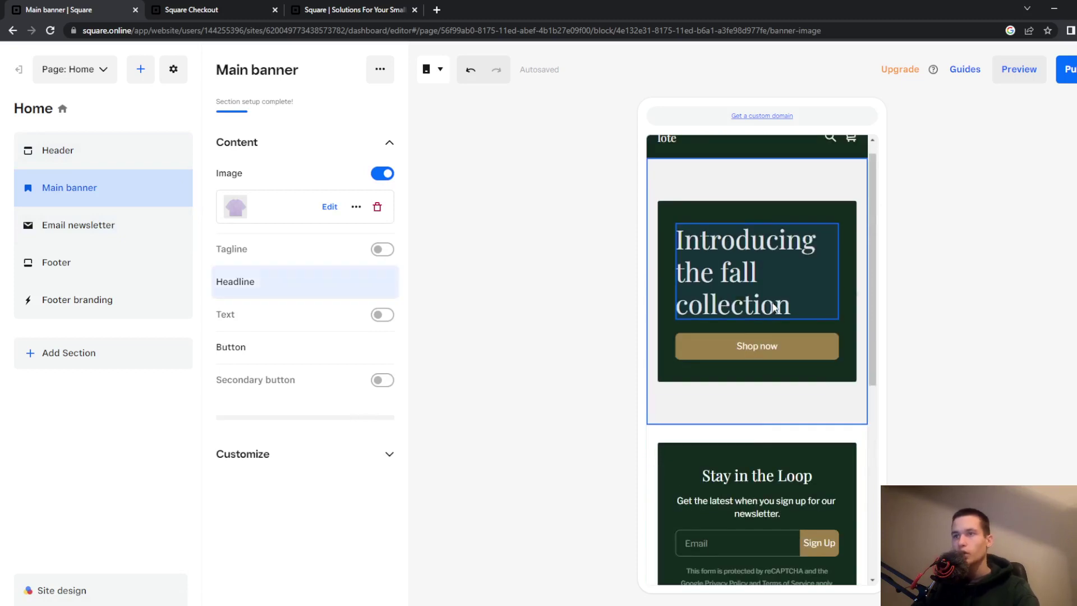
left_click(813, 431)
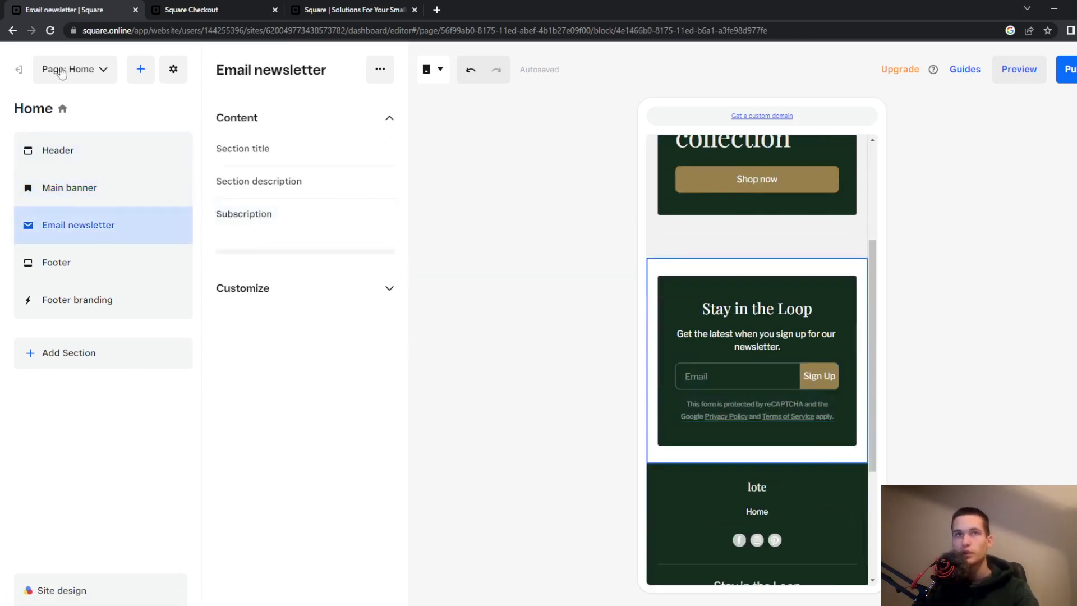
Step: Add a new page from the Contact us template via the Page: Home list
left_click(103, 72)
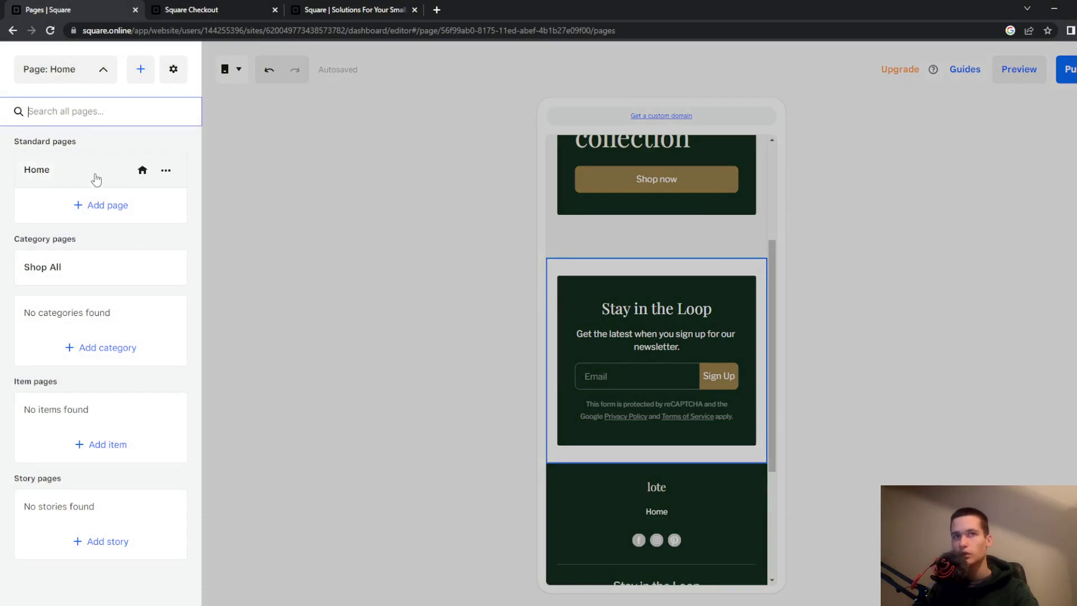
left_click(104, 205)
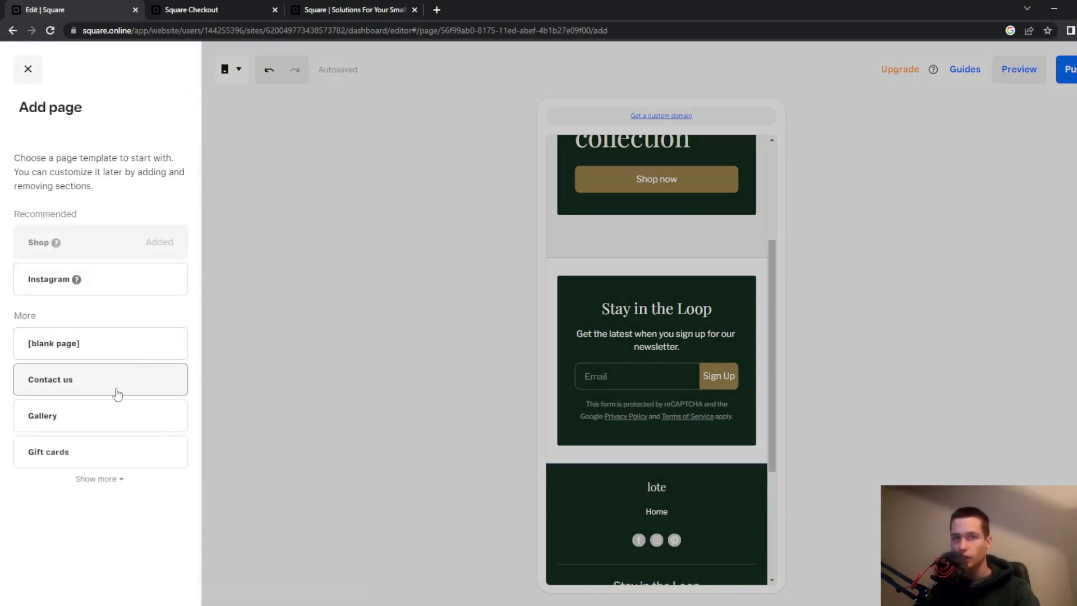
left_click(78, 394)
left_click(157, 398)
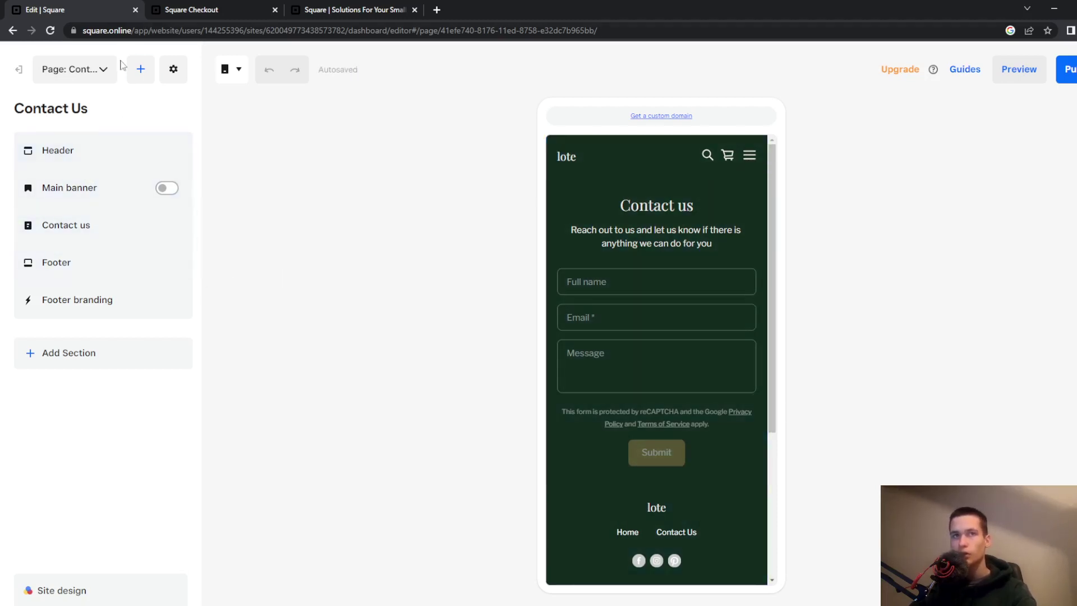
Step: Create a new page from the Gallery template and add it to navigation
left_click(140, 69)
left_click(154, 133)
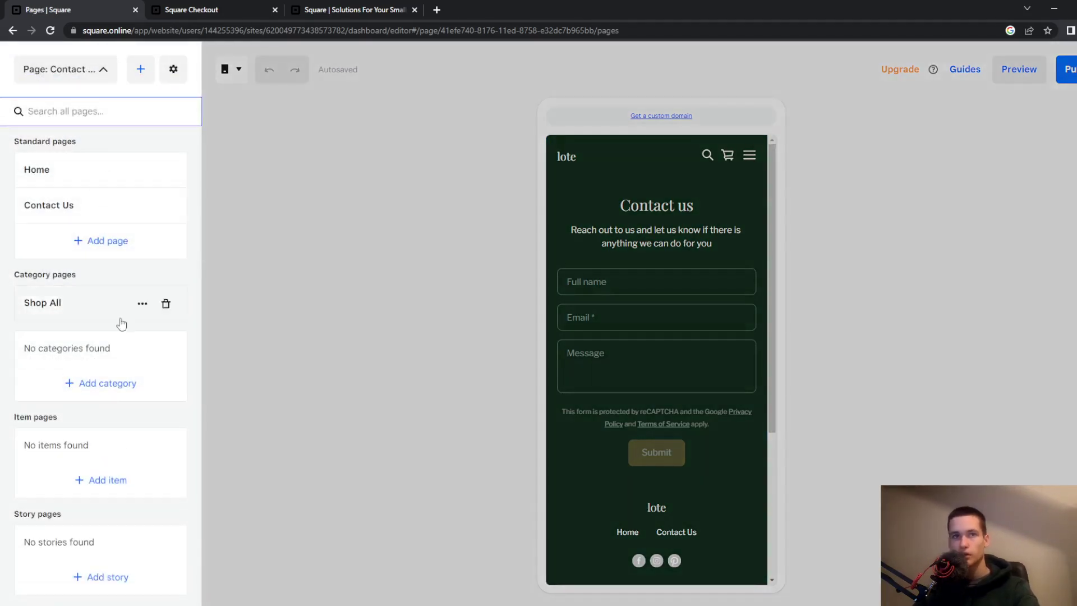
left_click(102, 240)
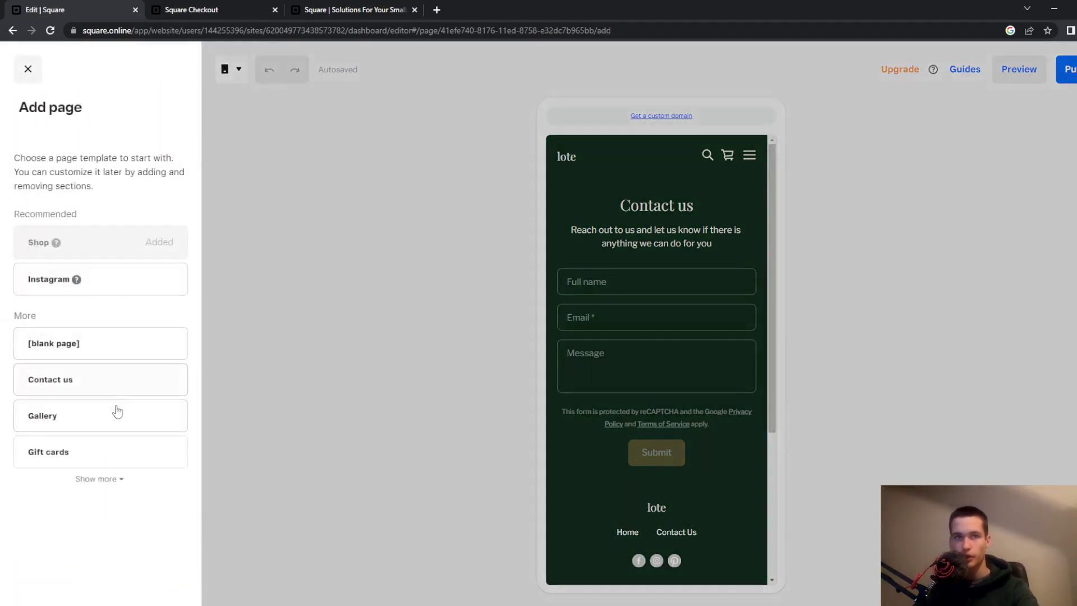
left_click(102, 426)
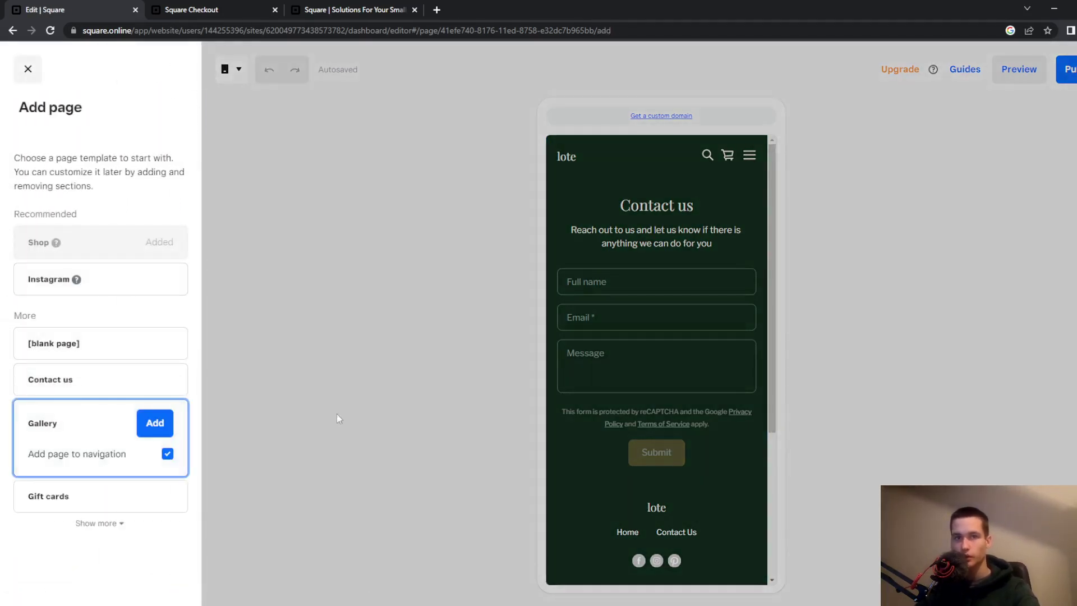
left_click(138, 428)
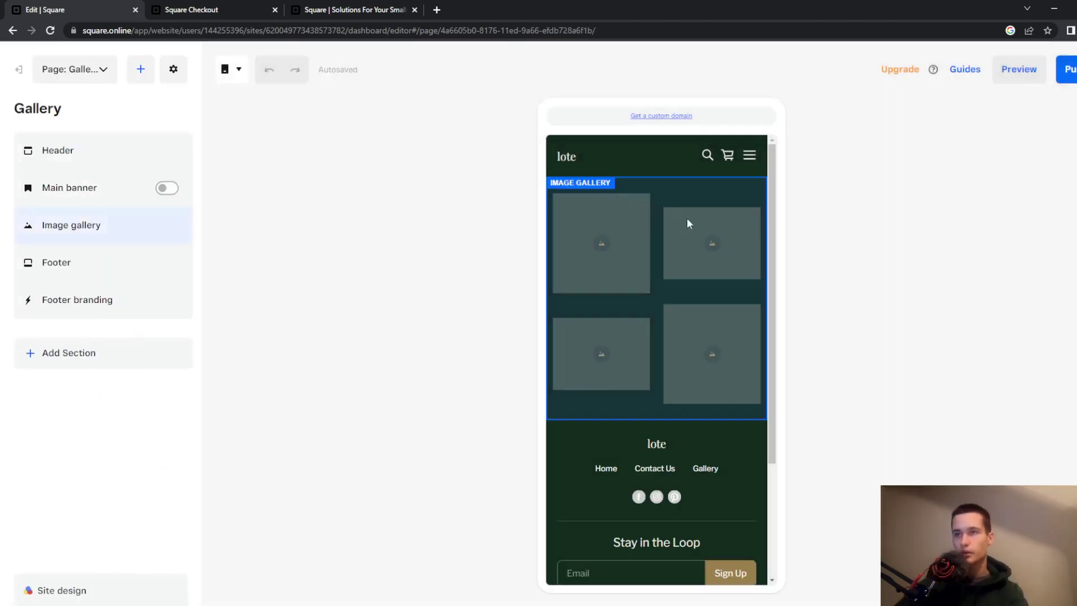
Step: Add opera_X76sh85eBM.png to the page's image gallery
left_click(628, 240)
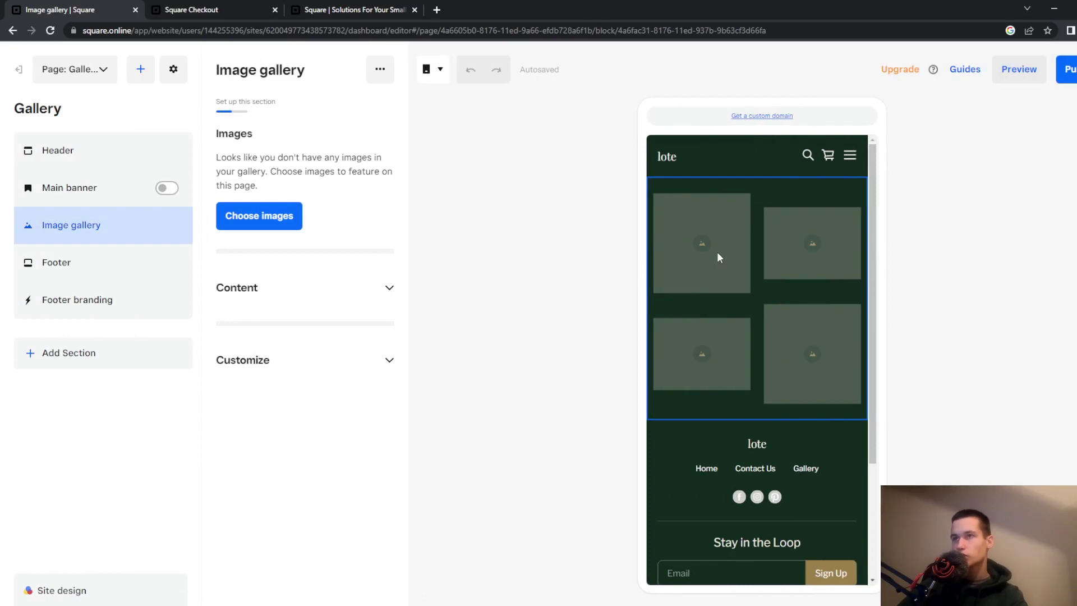
left_click(268, 221)
left_click(489, 257)
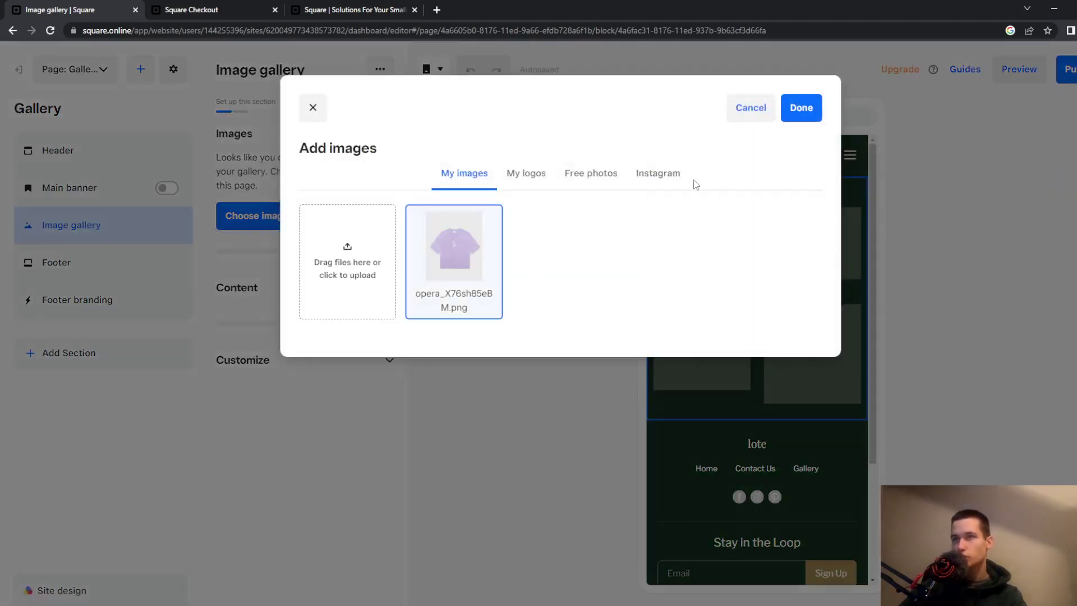
left_click(803, 107)
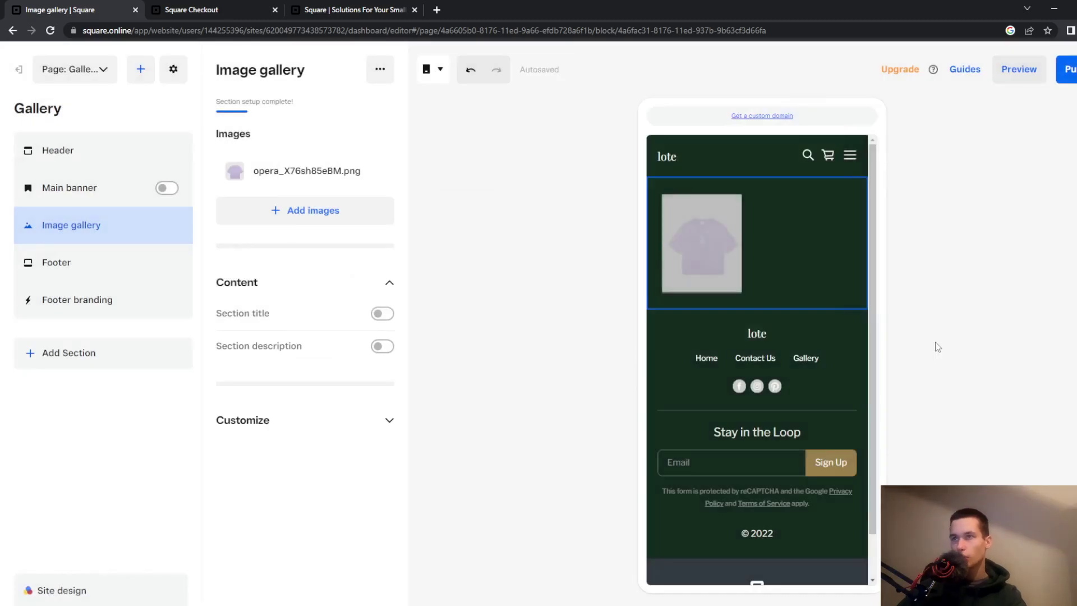
left_click(705, 262)
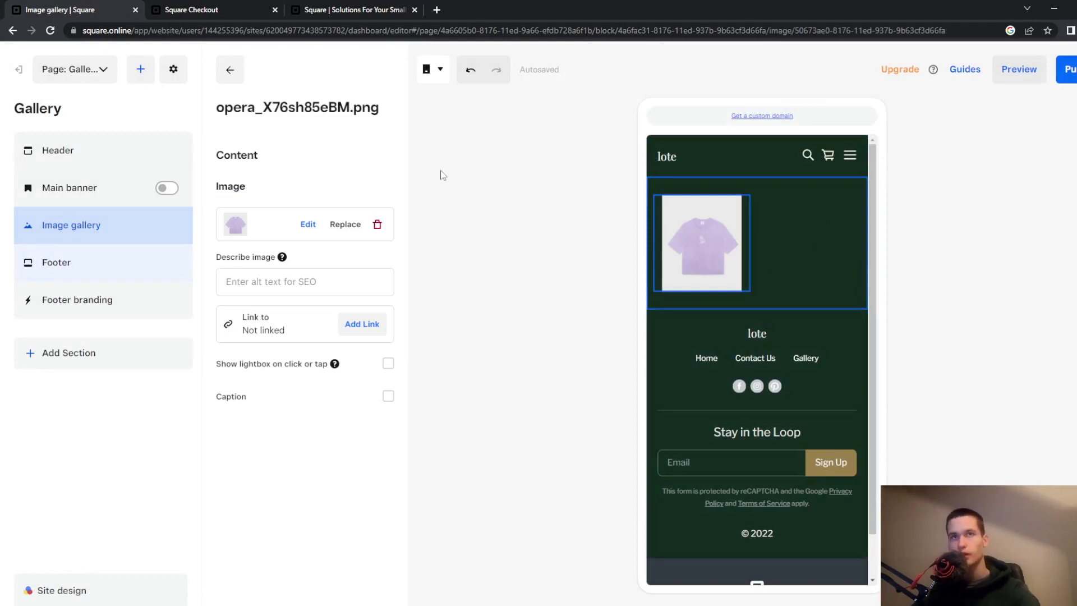
left_click(106, 77)
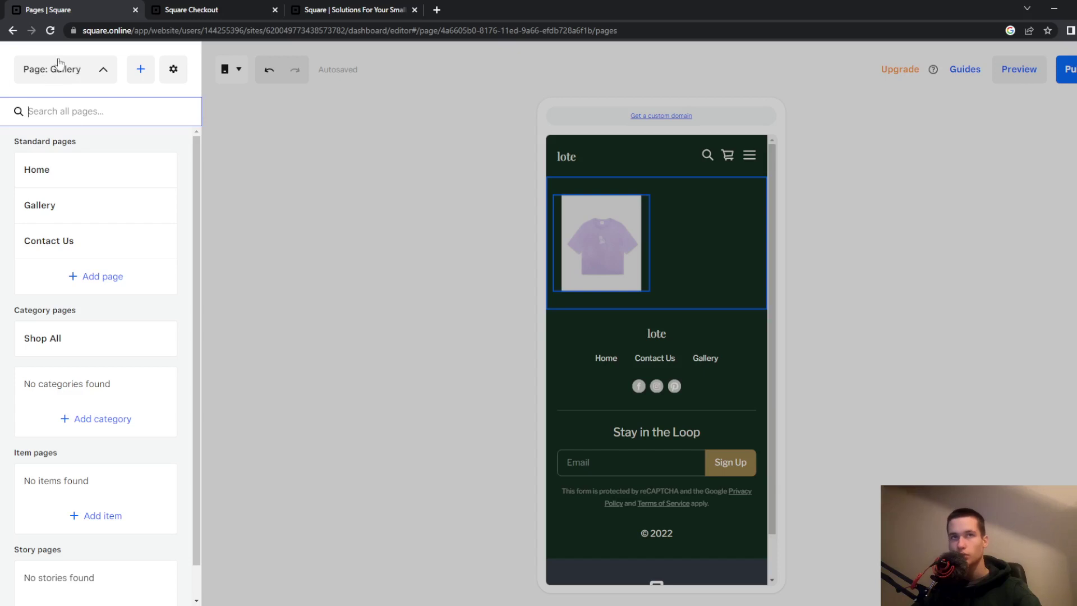
Step: Switch the editor to the Home page and open the Email newsletter section's settings
left_click(59, 170)
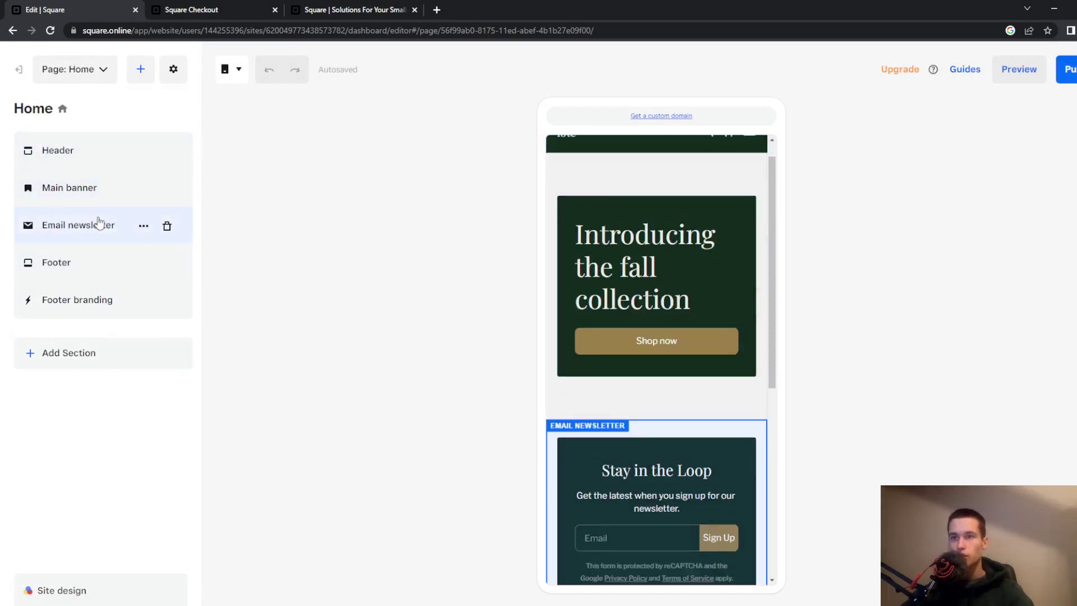
left_click(86, 229)
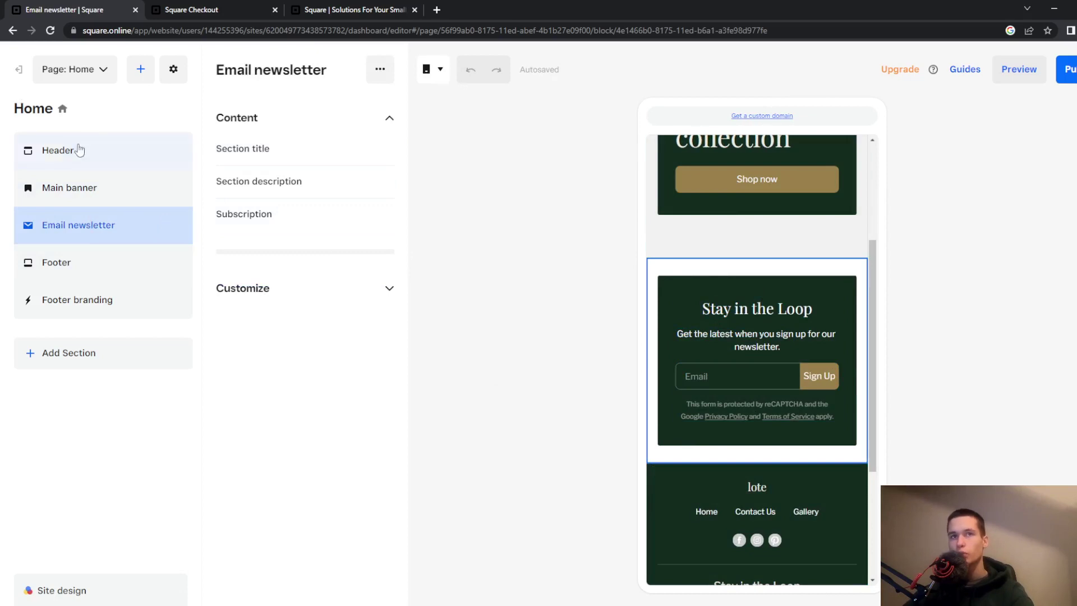
Step: Add a new section below the newsletter and preview Featured items in its first layout
left_click(88, 363)
scroll(88, 353, "down", 3)
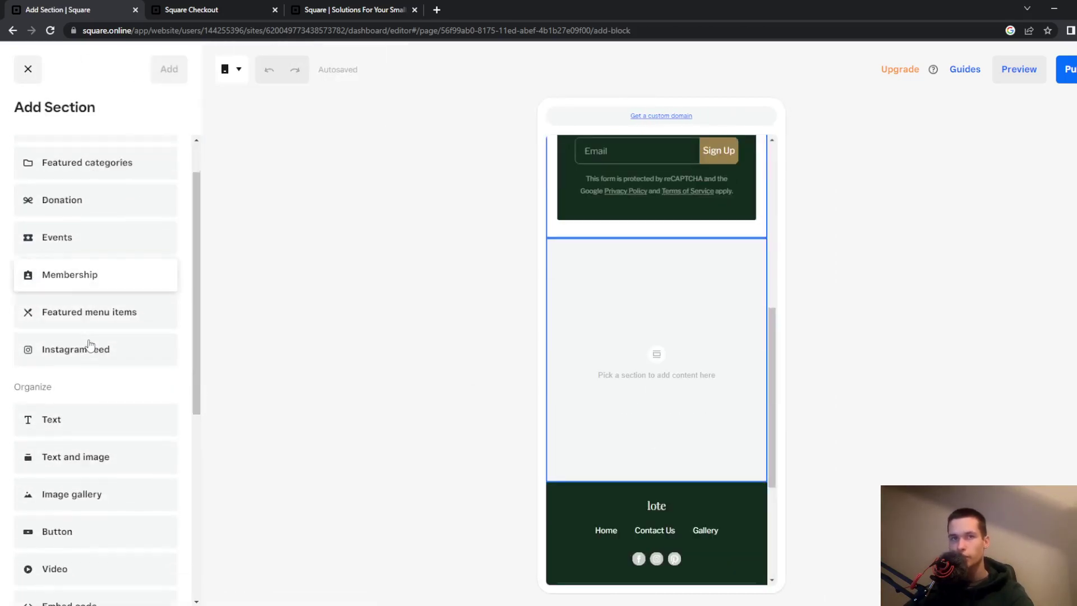
scroll(108, 349, "down", 3)
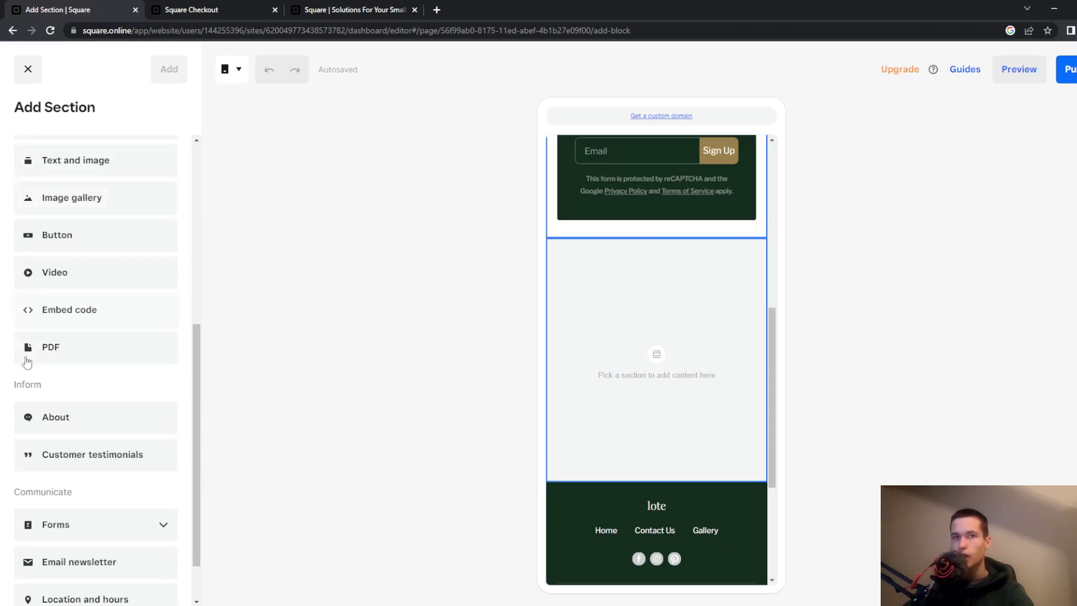
scroll(52, 252, "up", 6)
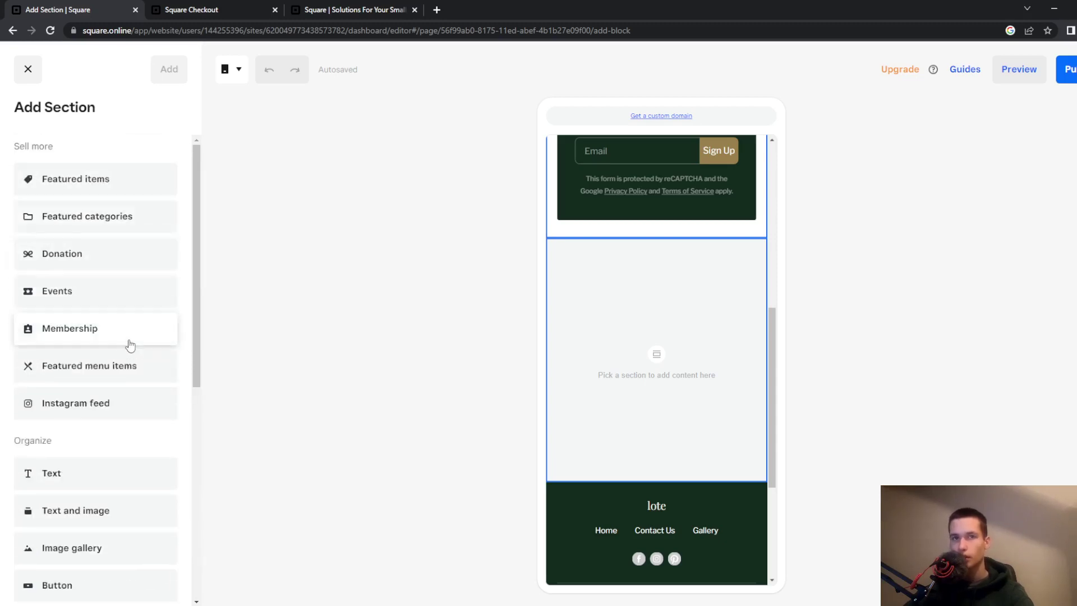
left_click(86, 189)
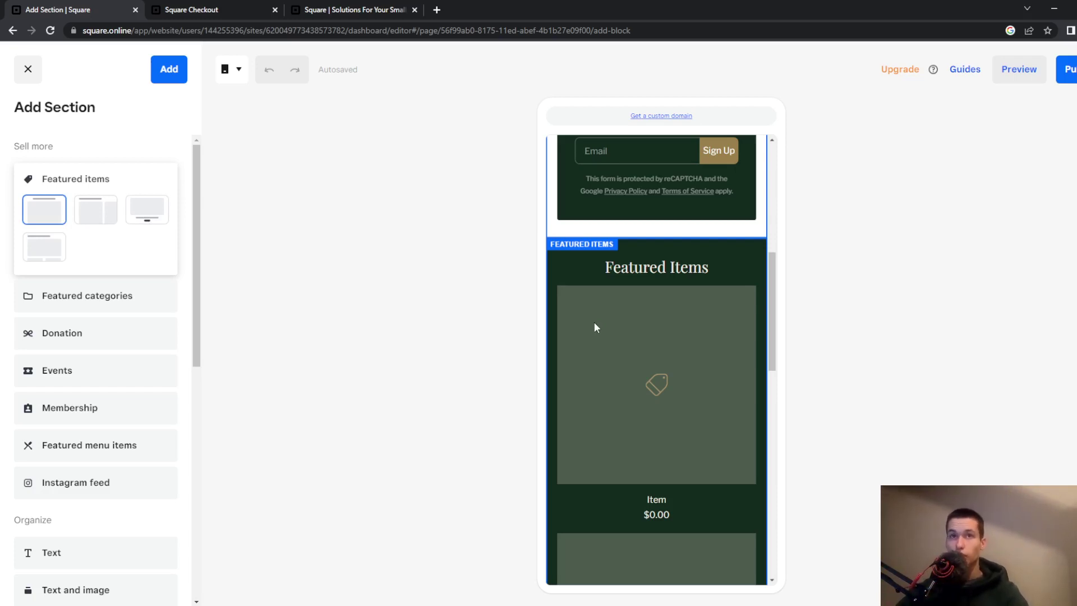
Step: Add the Featured items section and start a new Physical store item for its first slot
left_click(169, 69)
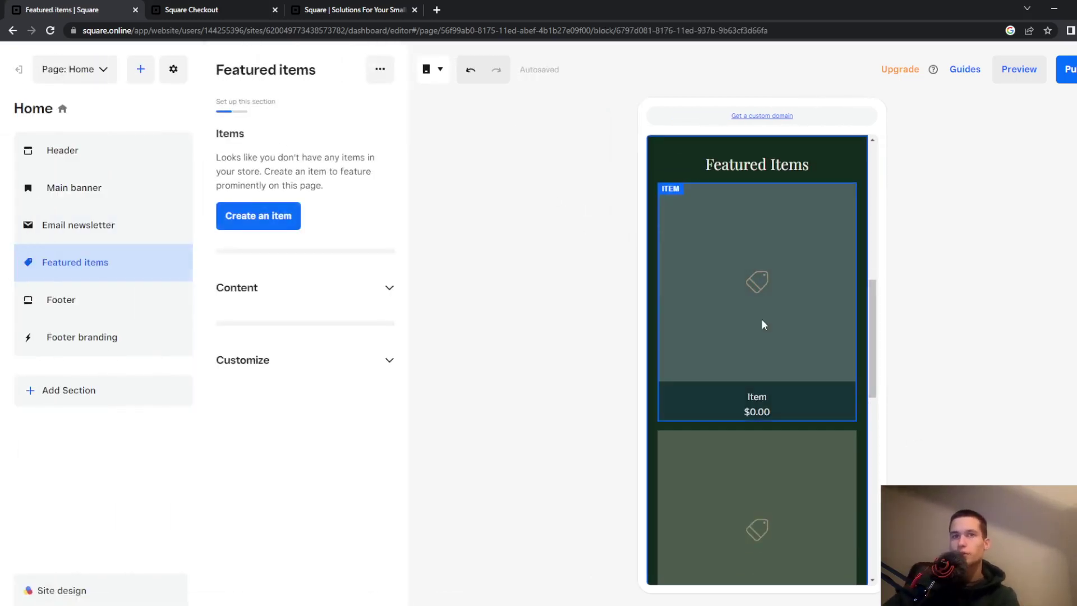
left_click(761, 324)
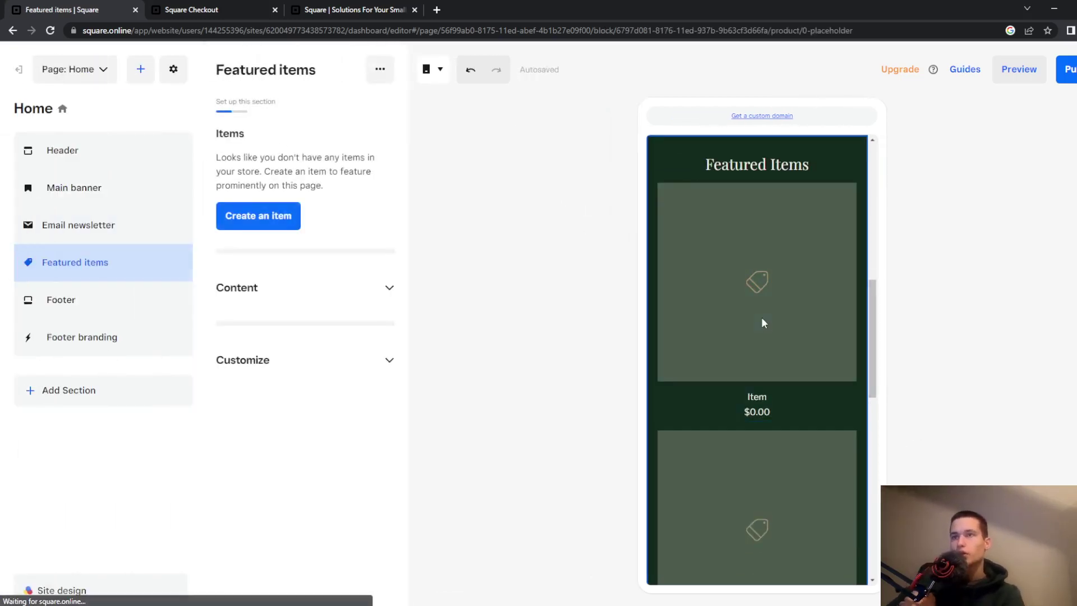
left_click(247, 222)
left_click(473, 204)
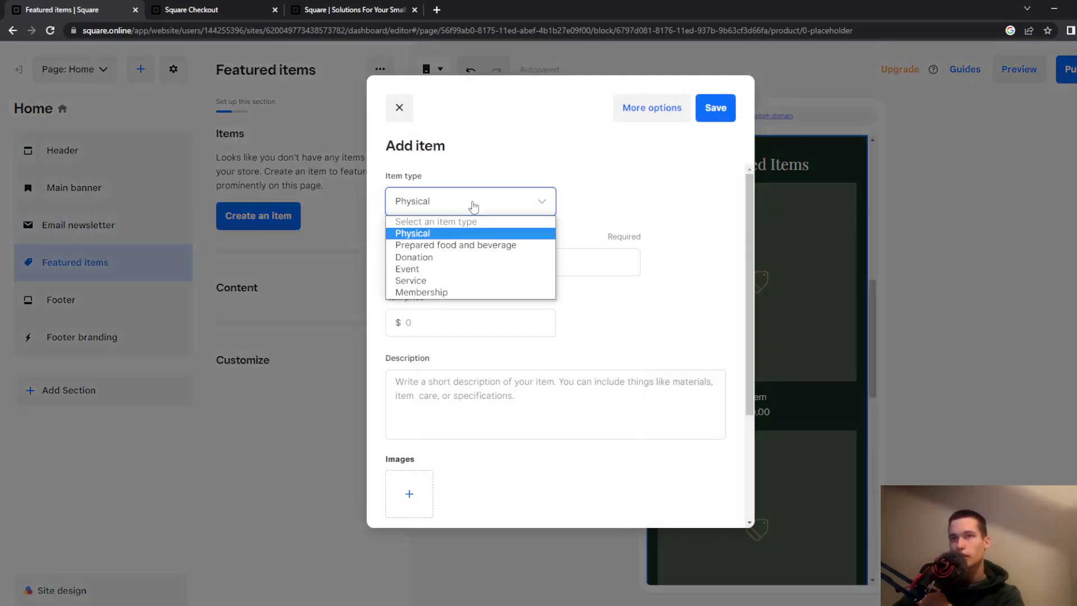
left_click(458, 235)
Step: Enter the tshirt item's title, price and description
left_click(465, 267)
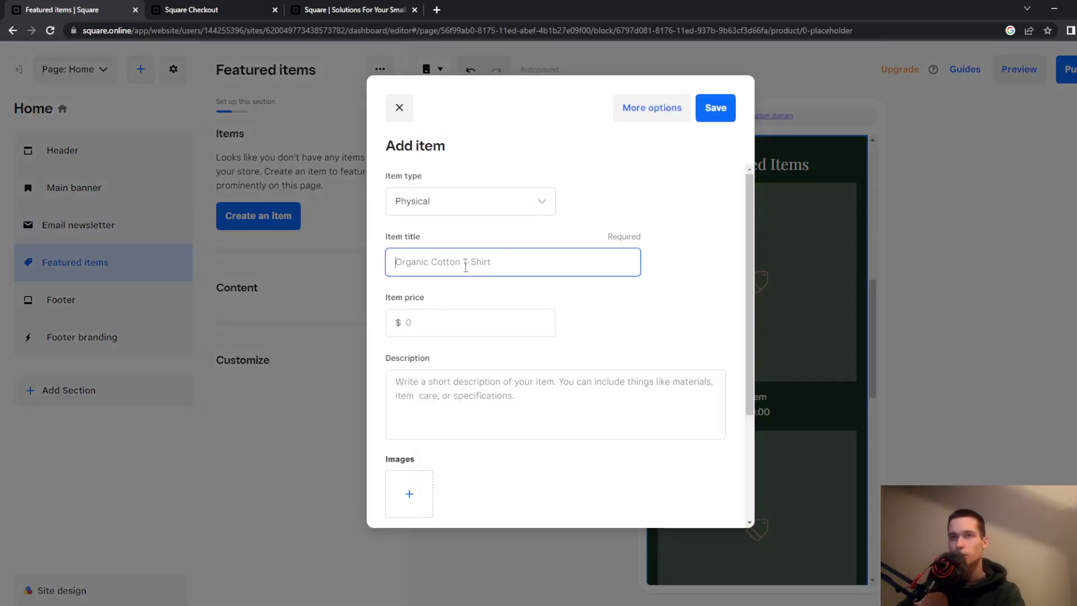
type("th")
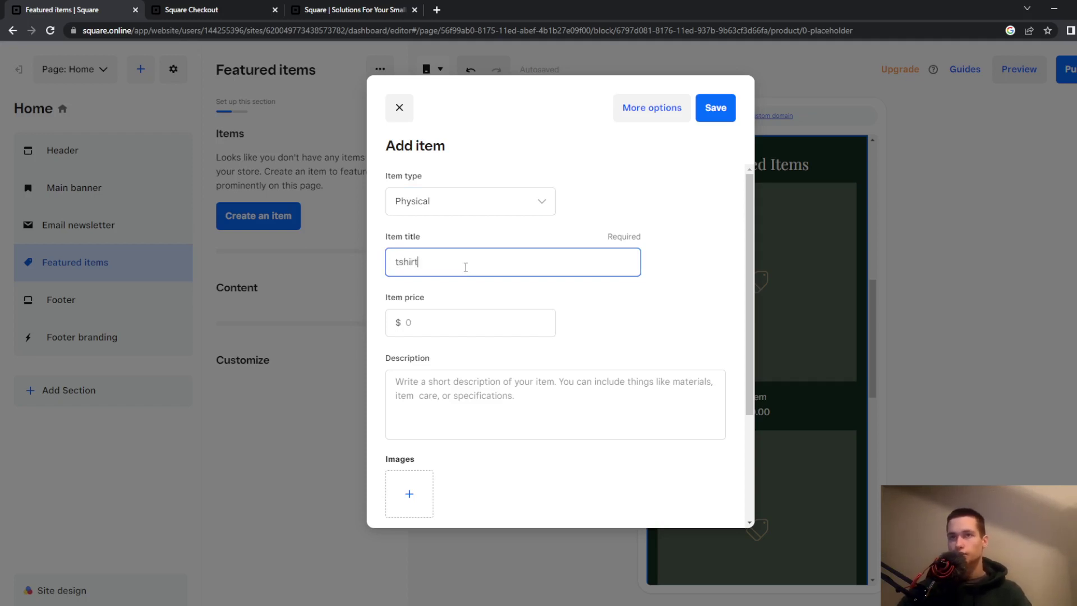
left_click(441, 331)
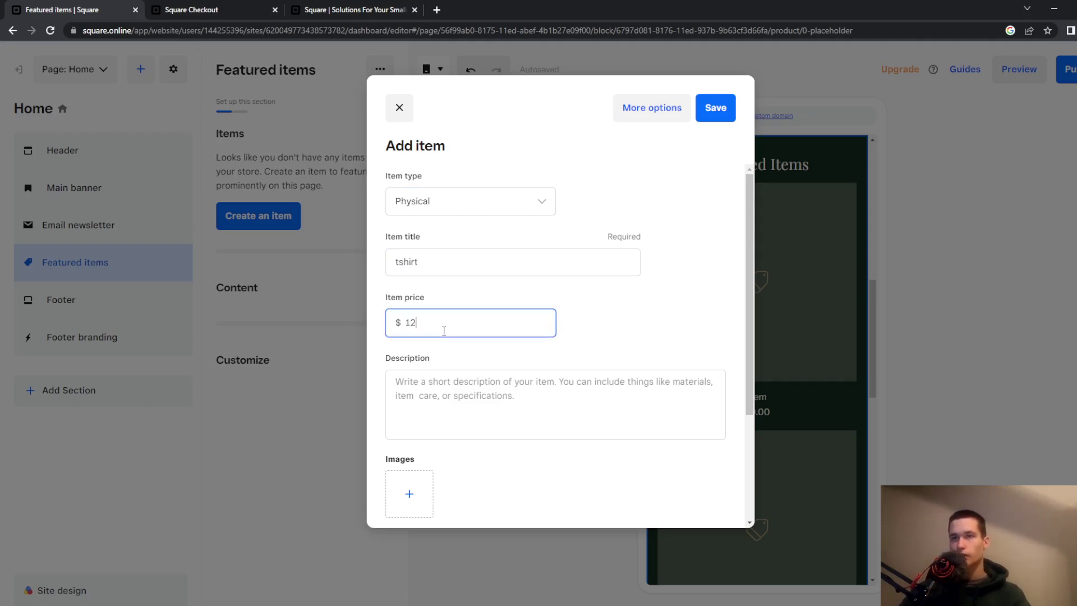
left_click(491, 374)
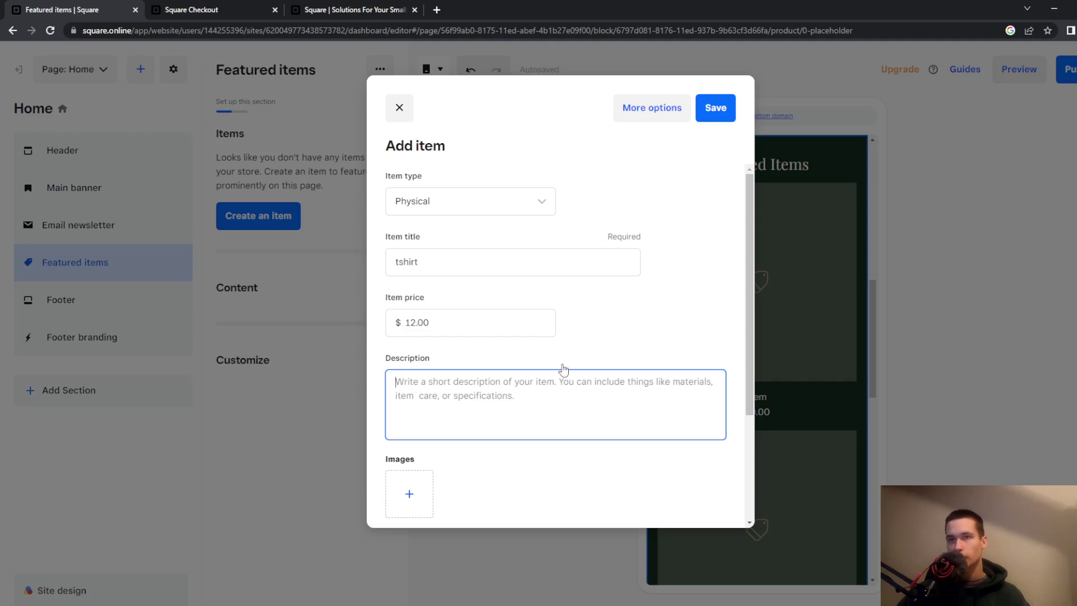
type("ca")
key("BackSpace")
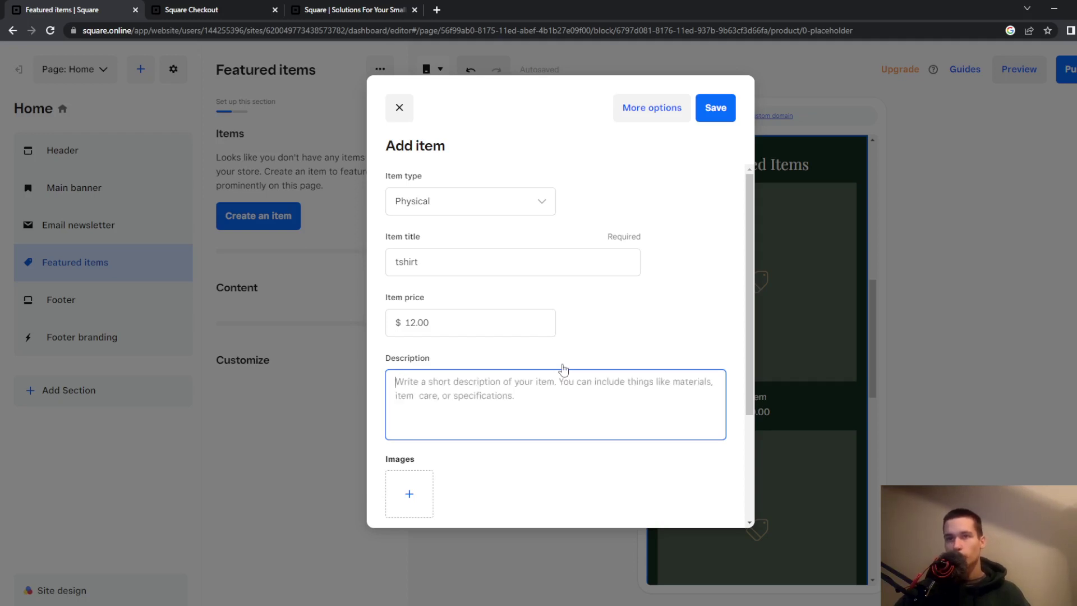
type("desrpition")
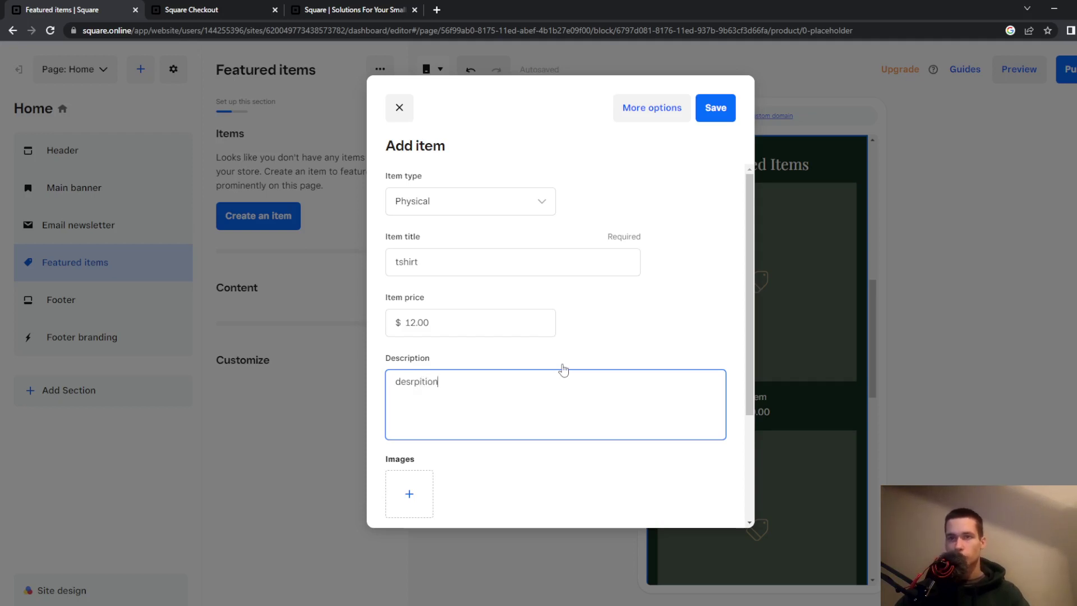
Step: Upload the purple t-shirt image and save the tshirt item into Featured items
left_click(409, 493)
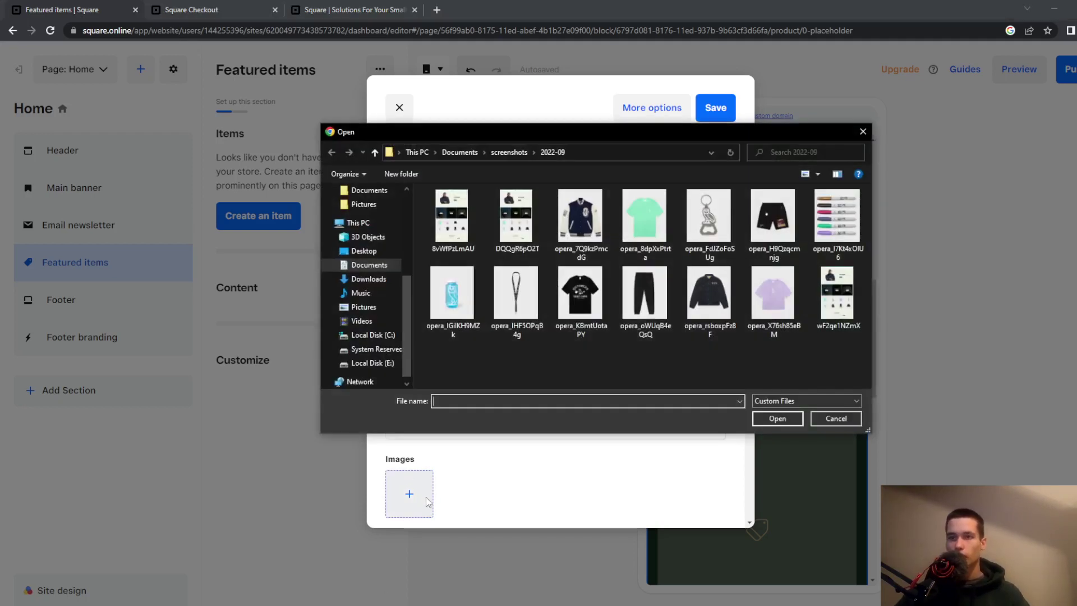
left_click(779, 331)
left_click(778, 419)
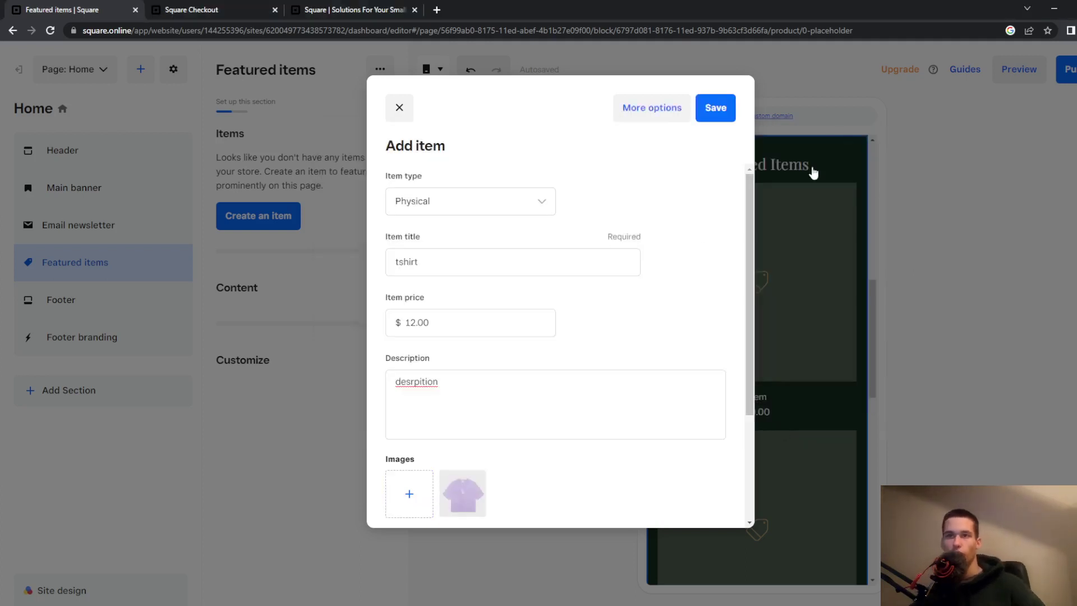
key("Return")
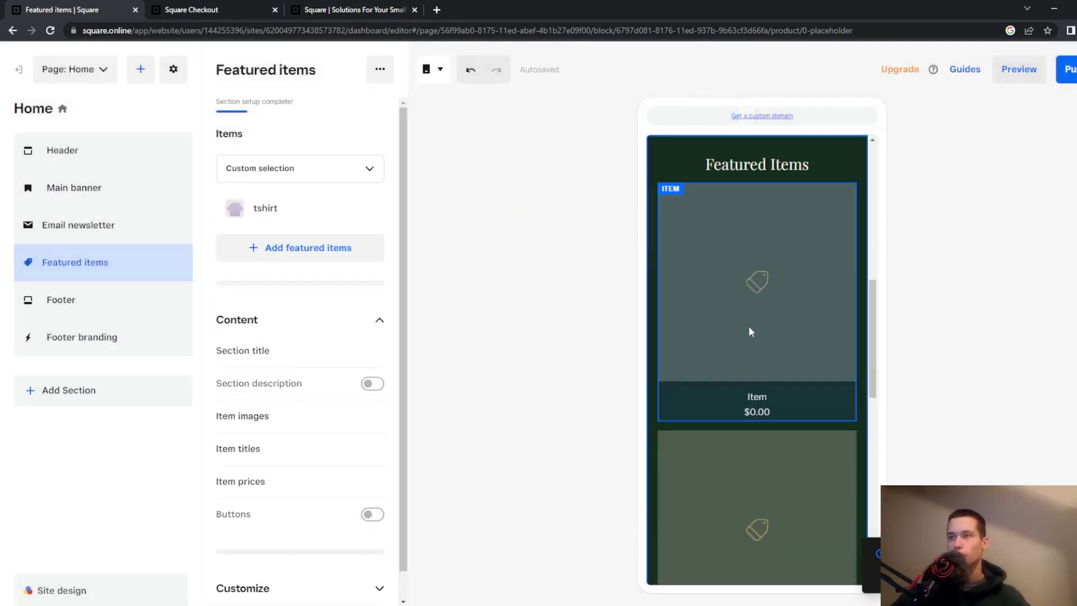
Step: Review the featured tshirt on the Home page and bring up the Footer section settings
scroll(842, 338, "up", 4)
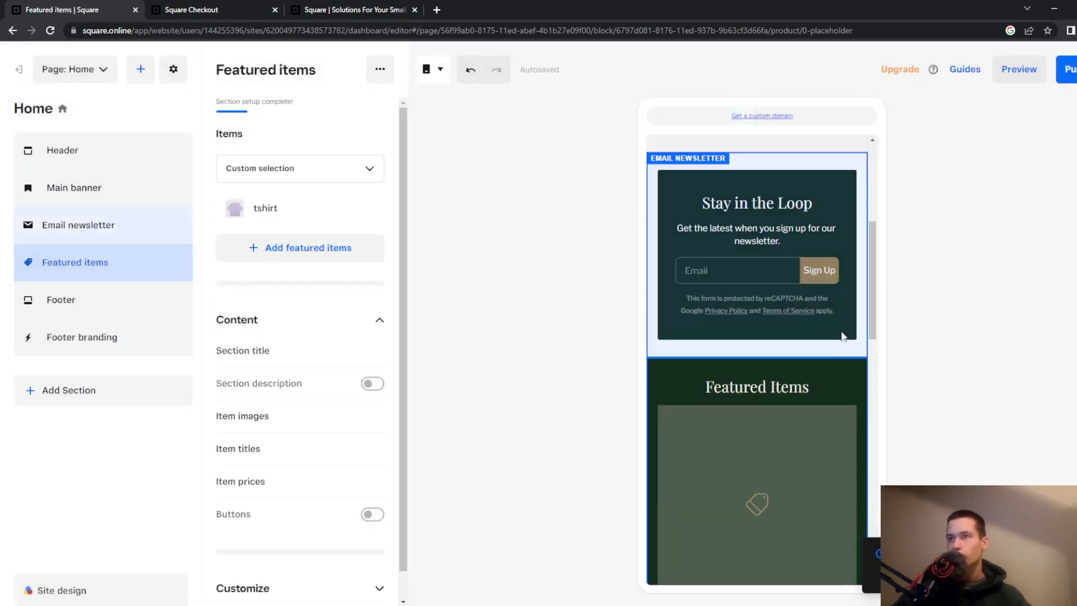
scroll(810, 331, "down", 3)
scroll(704, 389, "down", 10)
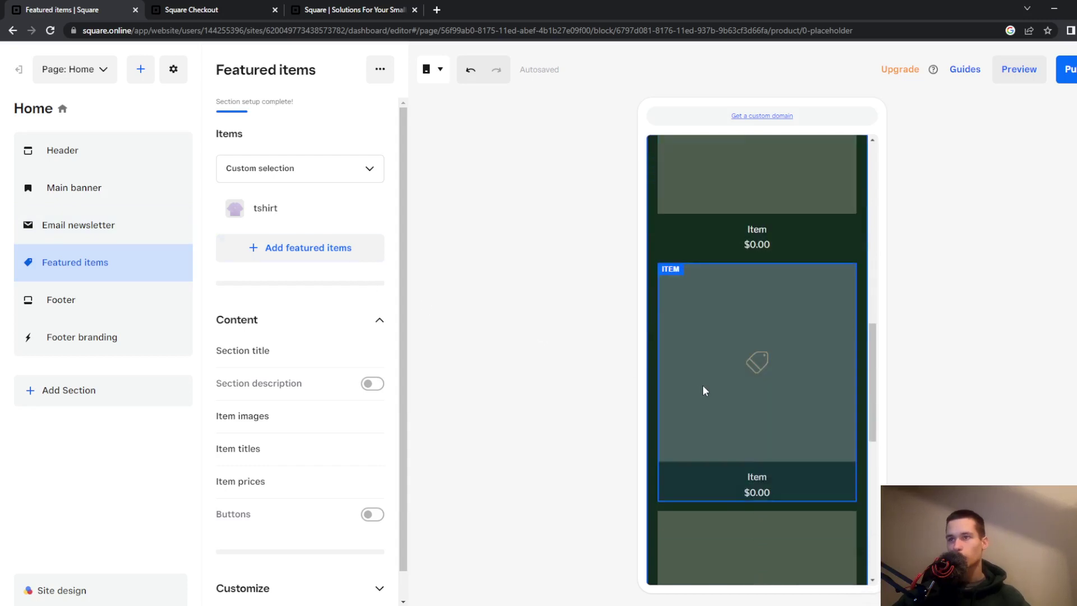
scroll(725, 386, "up", 5)
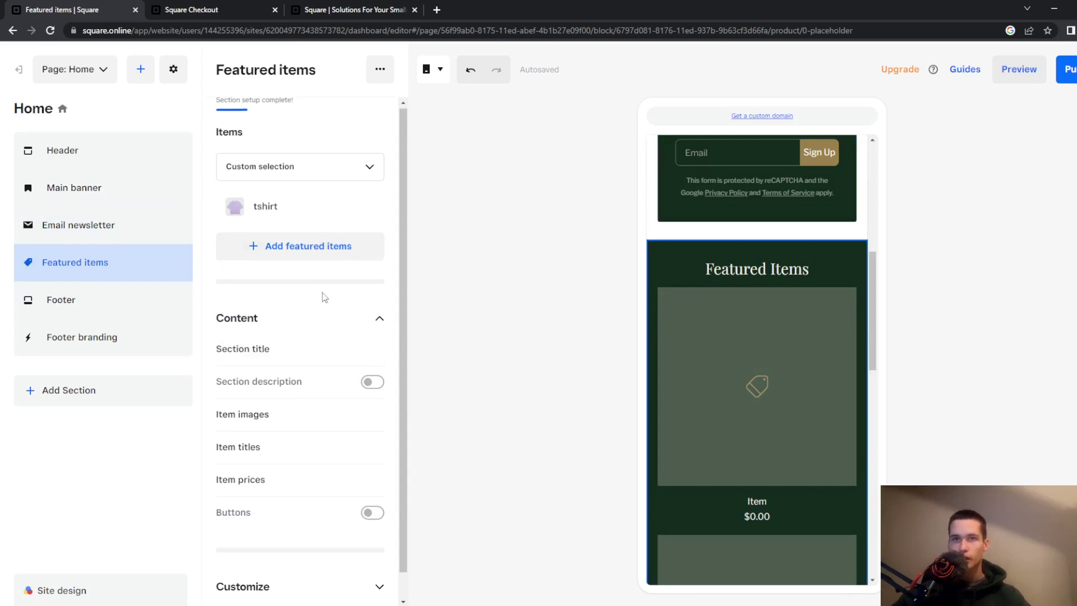
scroll(325, 303, "down", 1)
scroll(327, 305, "up", 1)
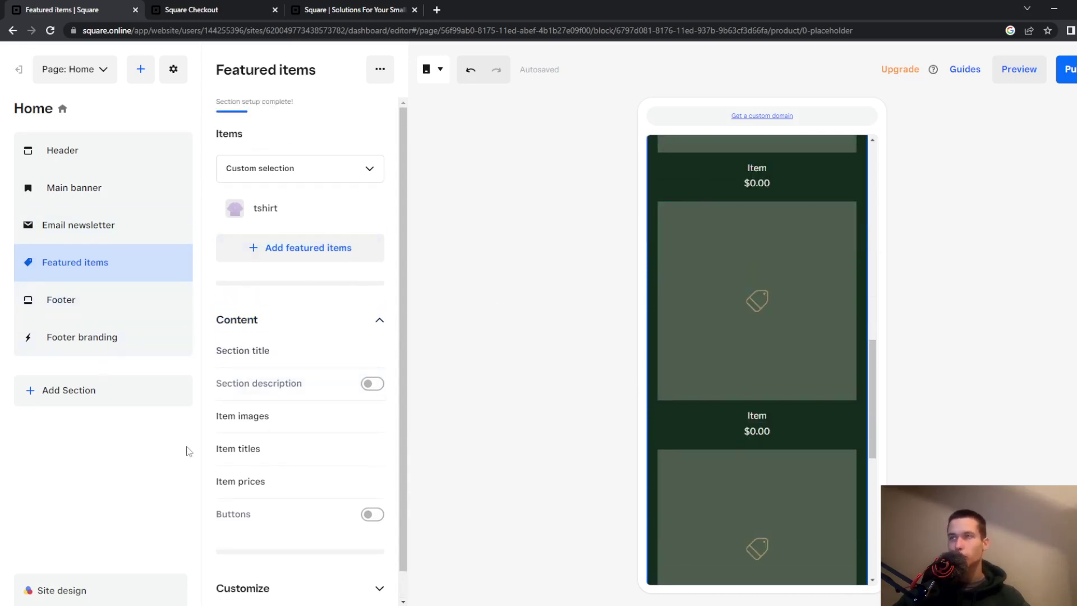
left_click(118, 299)
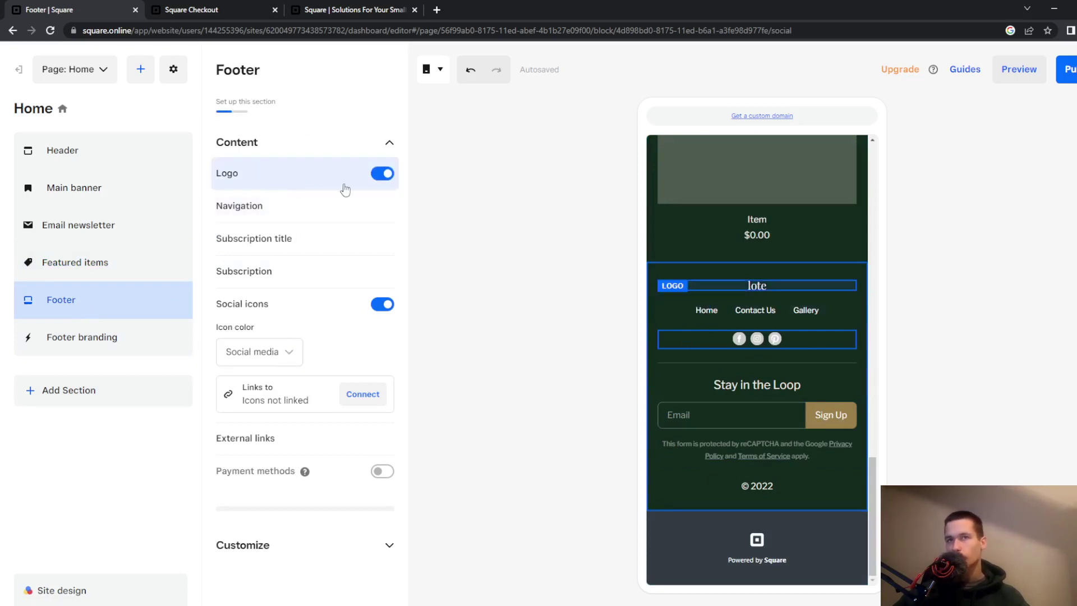
Step: Toggle the footer logo, navigation, Stay in the Loop title and social icons off and on again
left_click(386, 176)
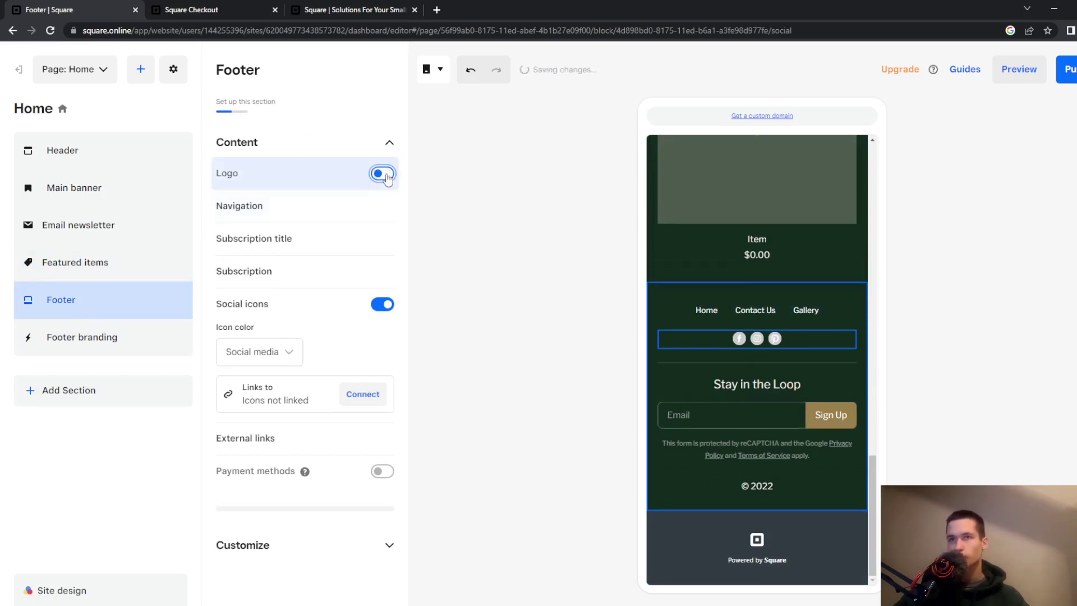
left_click(386, 175)
left_click(381, 207)
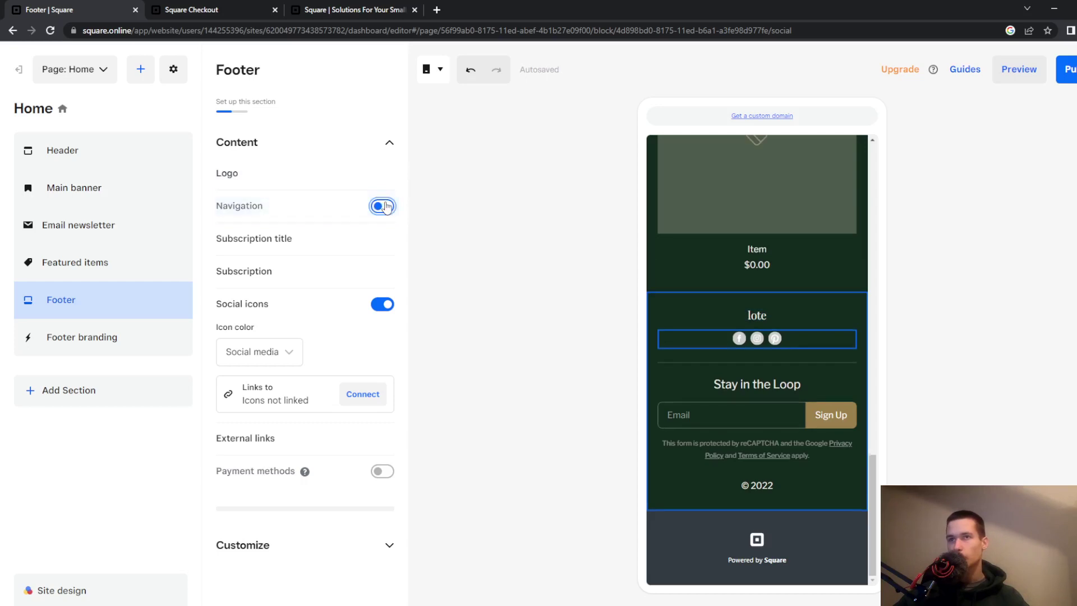
left_click(380, 207)
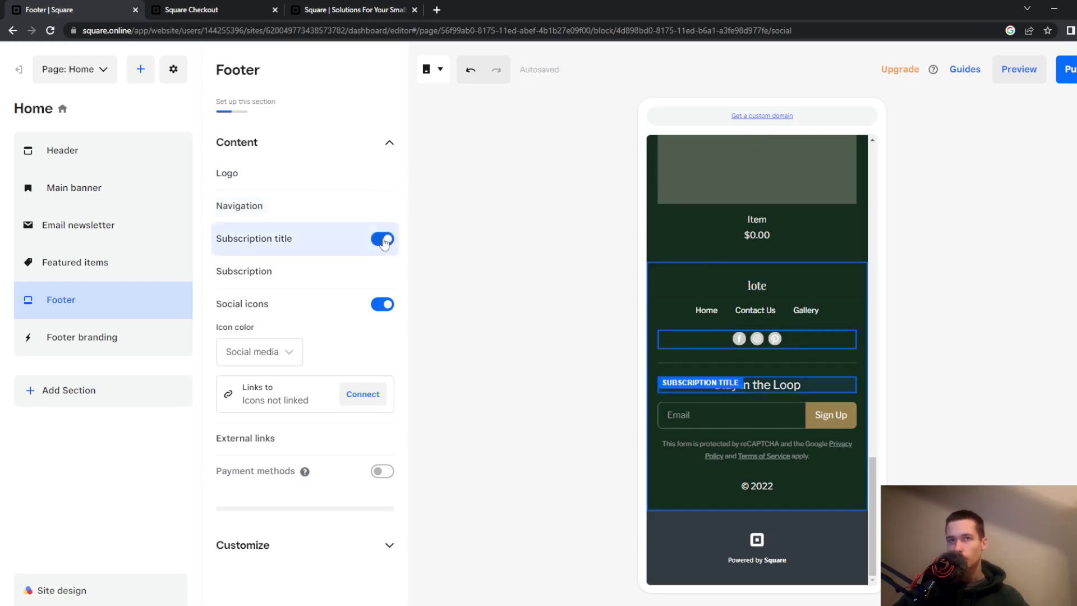
left_click(383, 240)
left_click(384, 240)
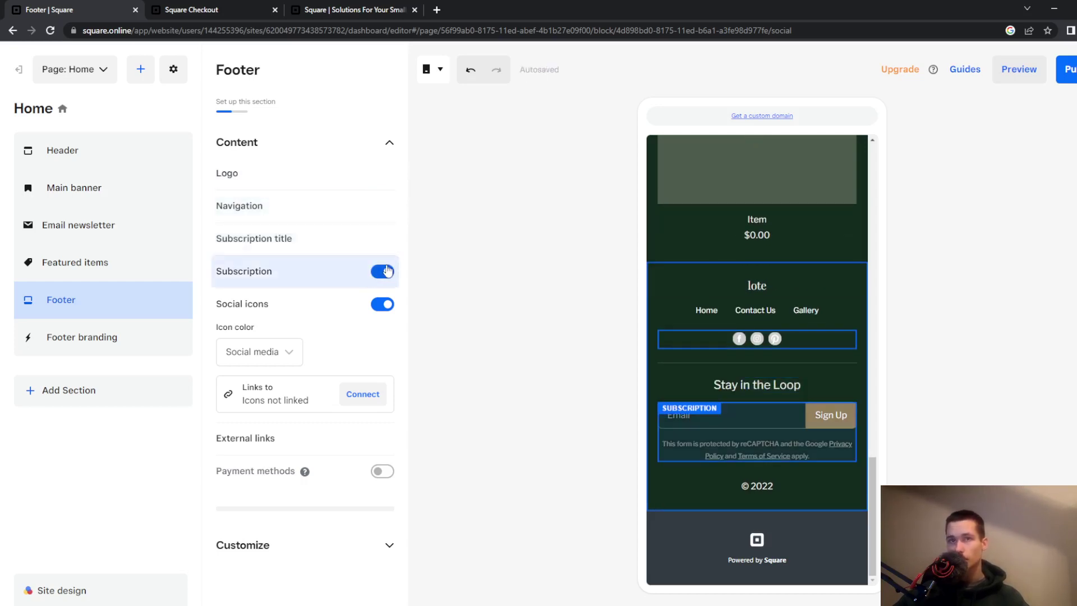
left_click(380, 306)
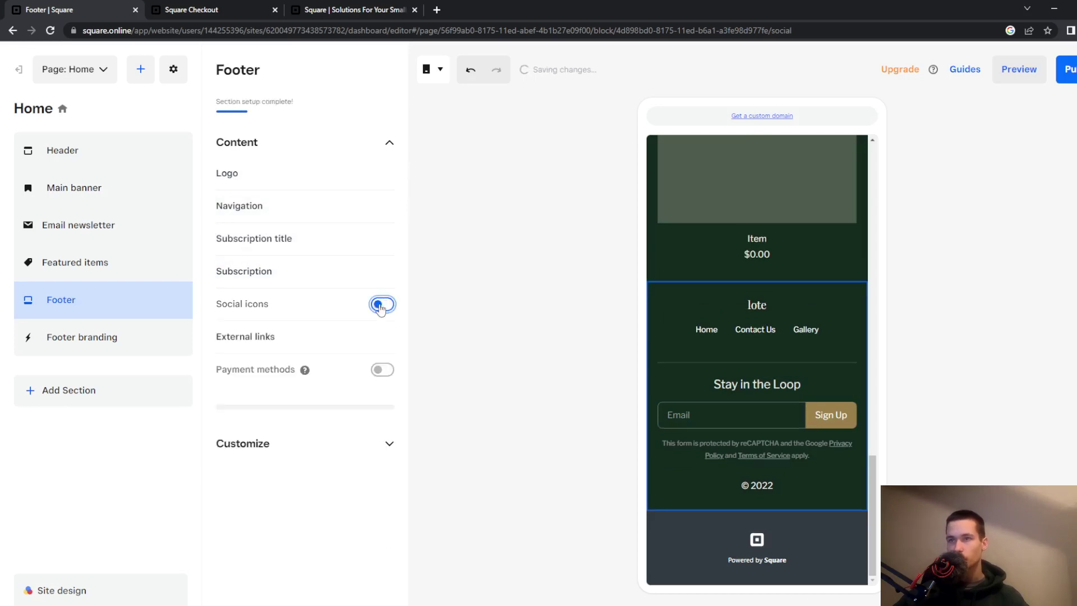
left_click(380, 306)
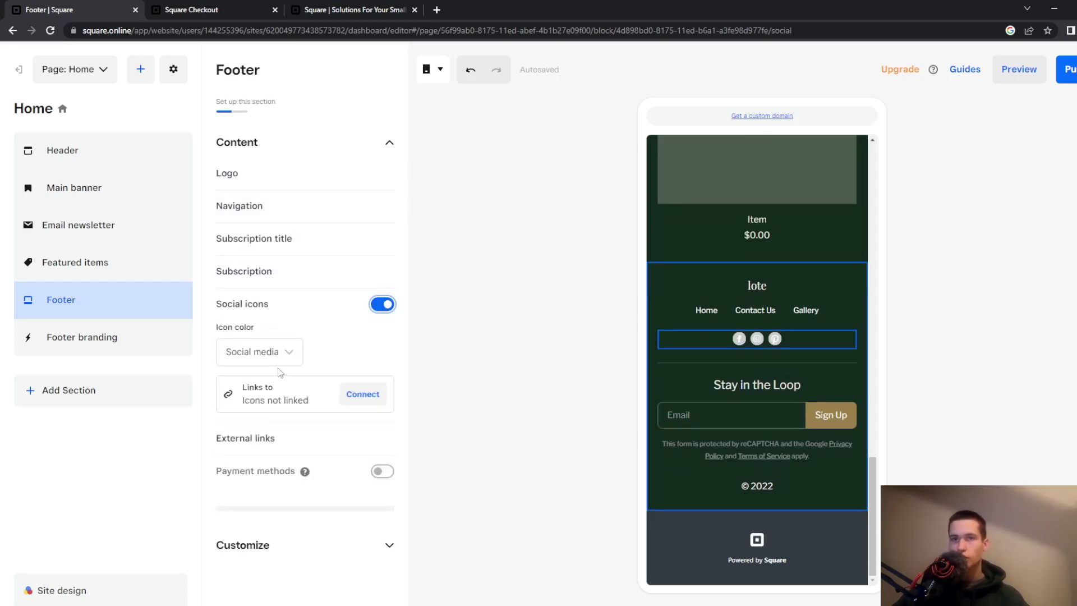
Step: Check the social media account links for the icons and close them unchanged
left_click(362, 393)
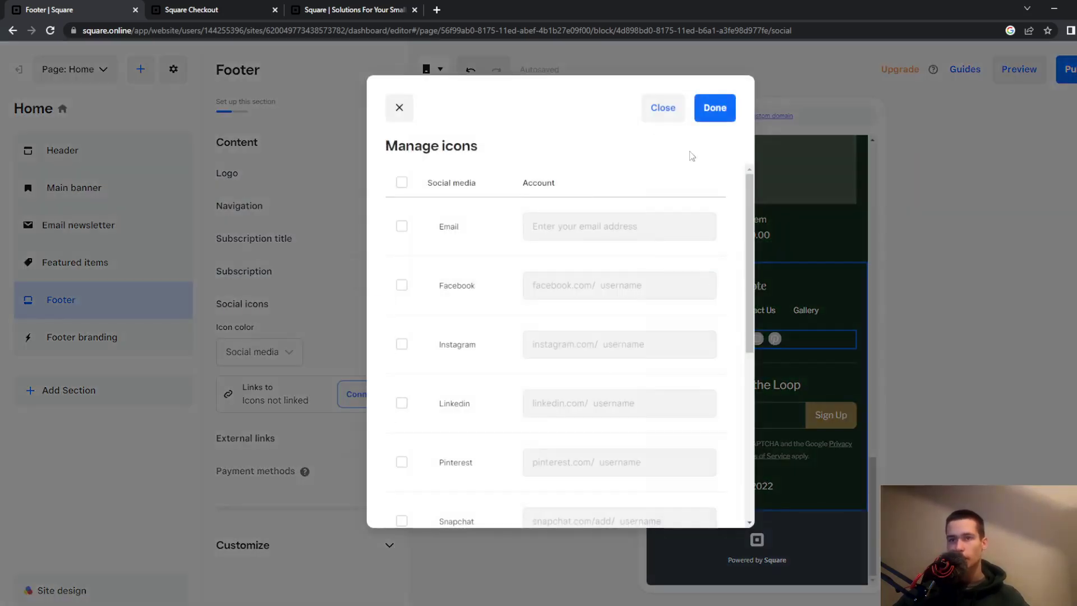
scroll(538, 303, "down", 5)
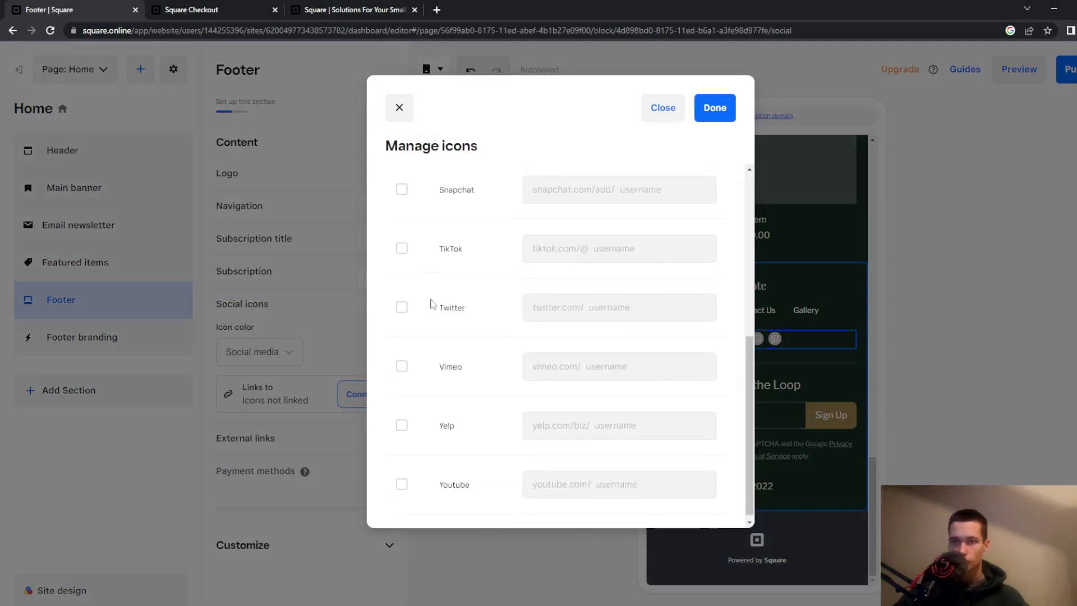
scroll(432, 304, "up", 5)
left_click(399, 107)
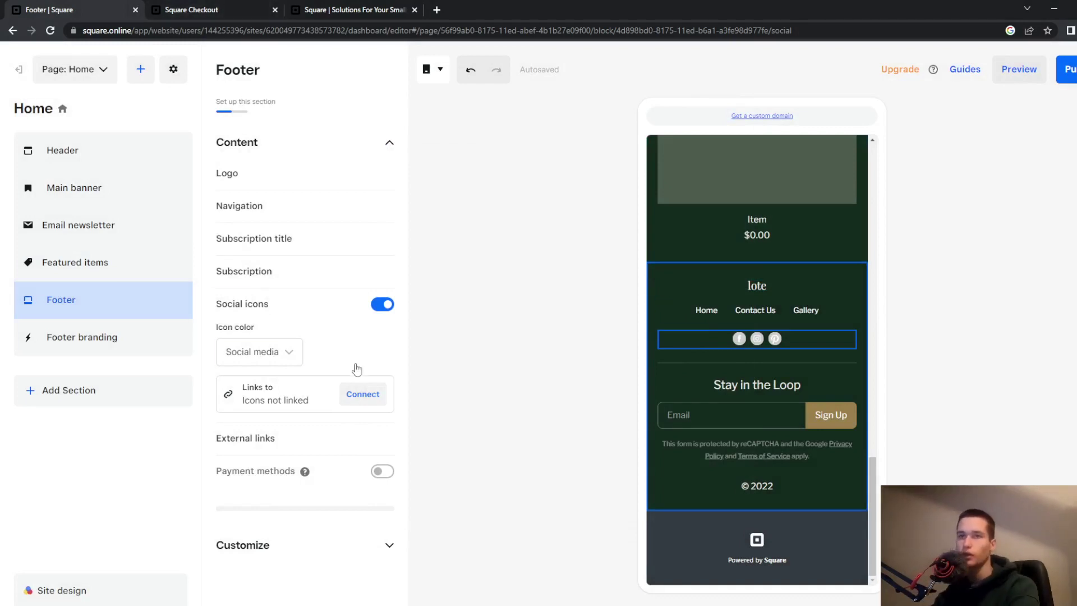
Step: Keep the icon colour on Social media after trying Main colour, and enable External links
left_click(286, 351)
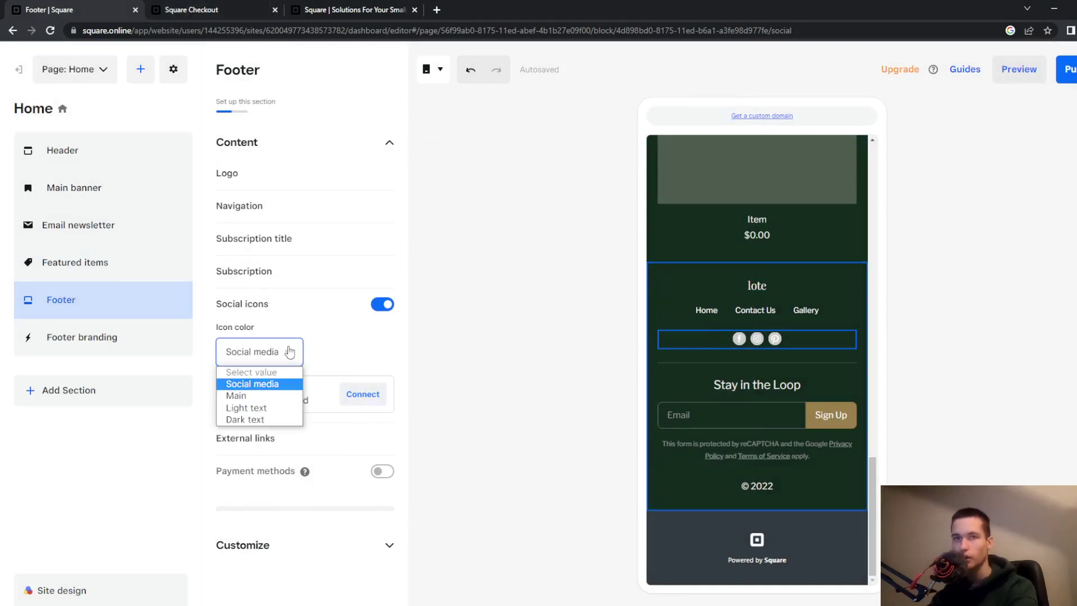
left_click(284, 392)
left_click(288, 352)
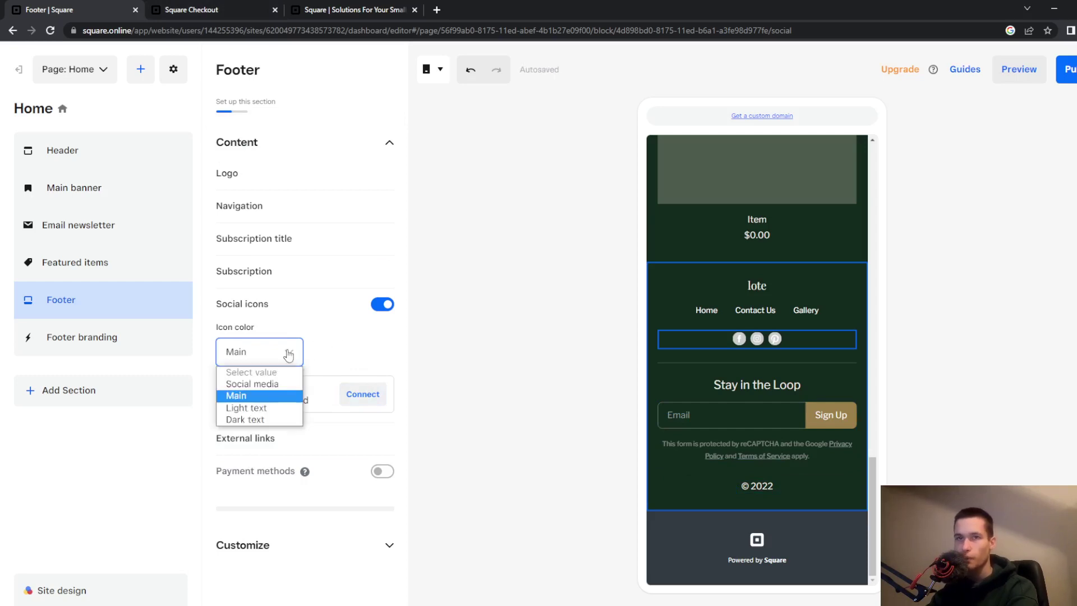
left_click(283, 379)
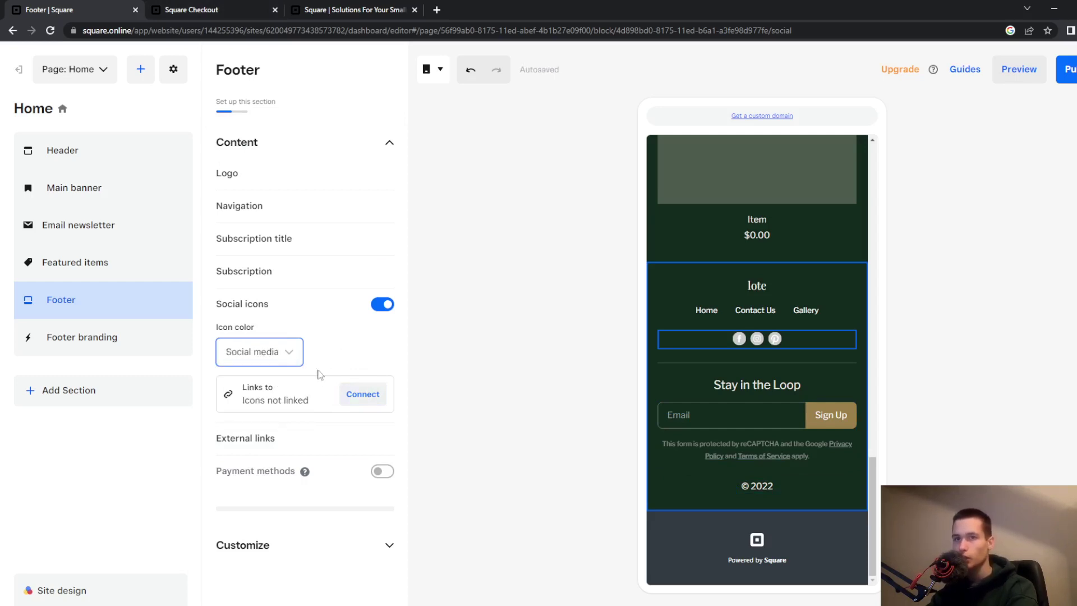
left_click(289, 441)
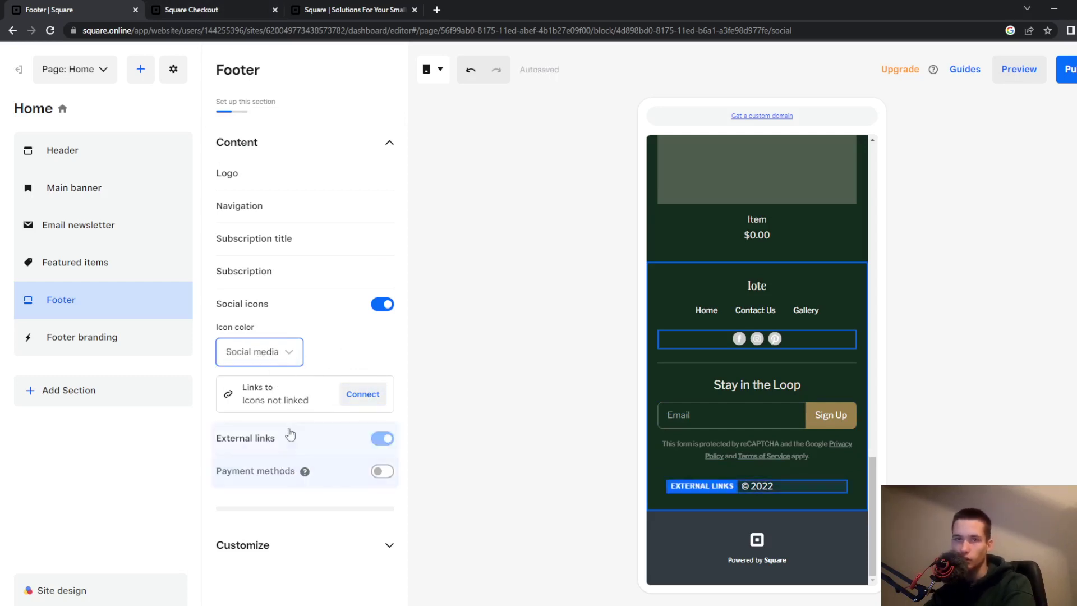
Step: Keep the external links text in Paragraph 2 style and turn on All CAPS
left_click(270, 446)
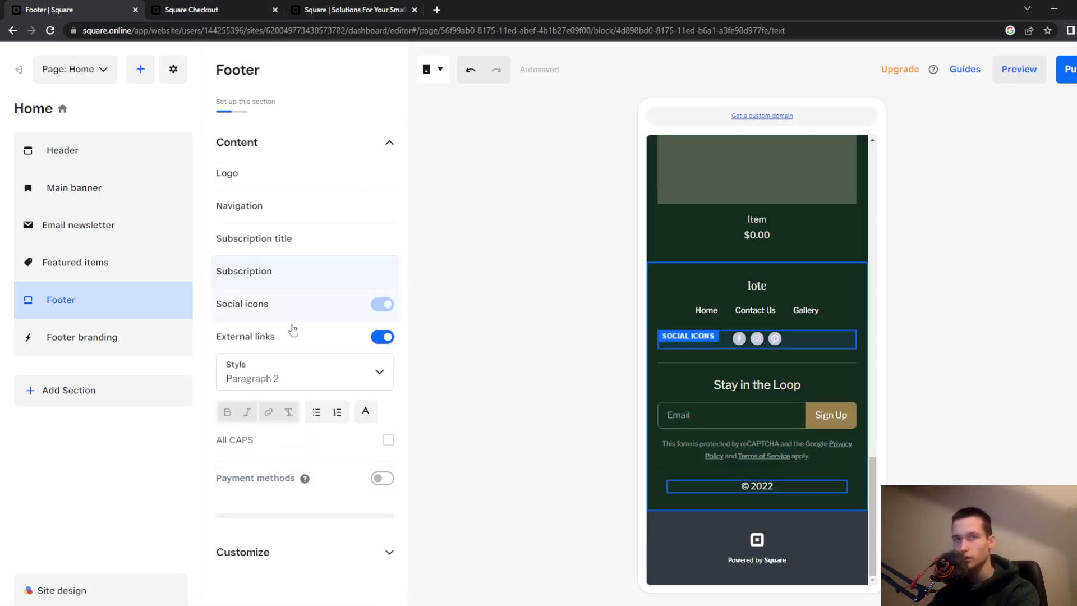
left_click(321, 377)
left_click(322, 379)
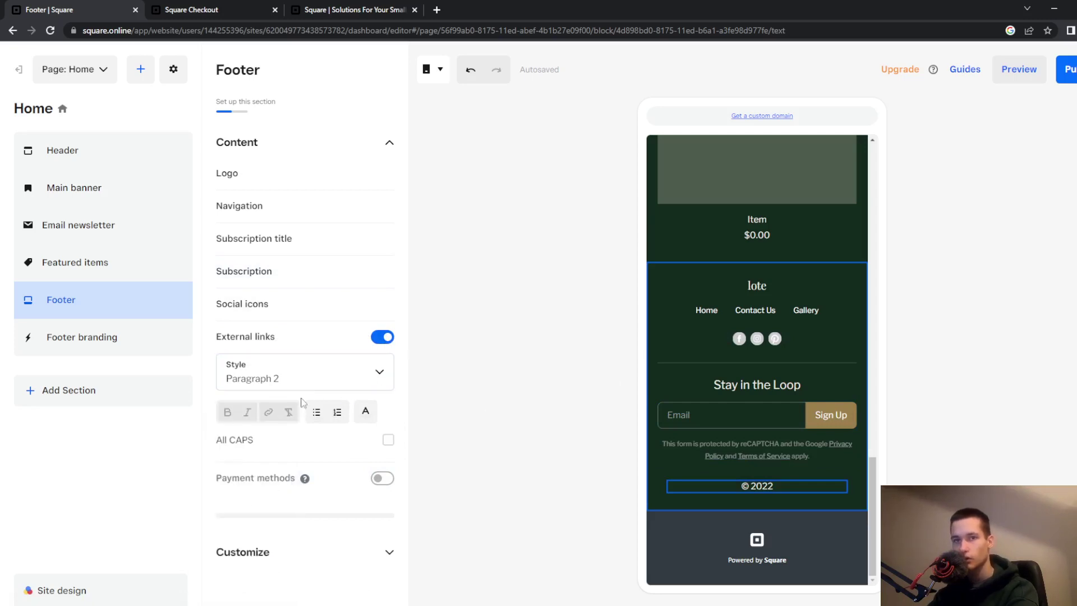
left_click(336, 442)
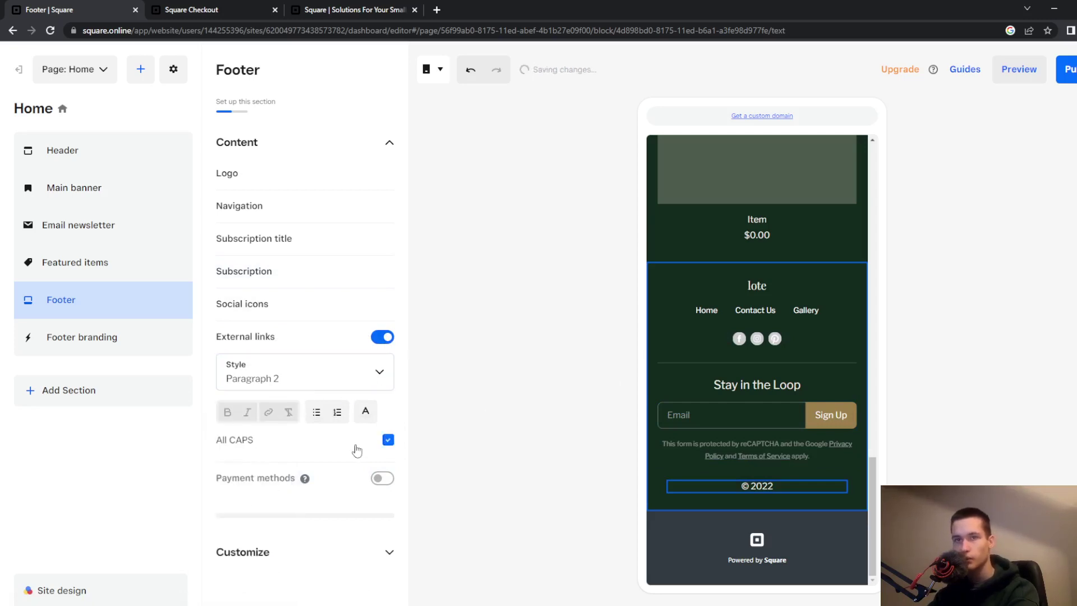
left_click(353, 388)
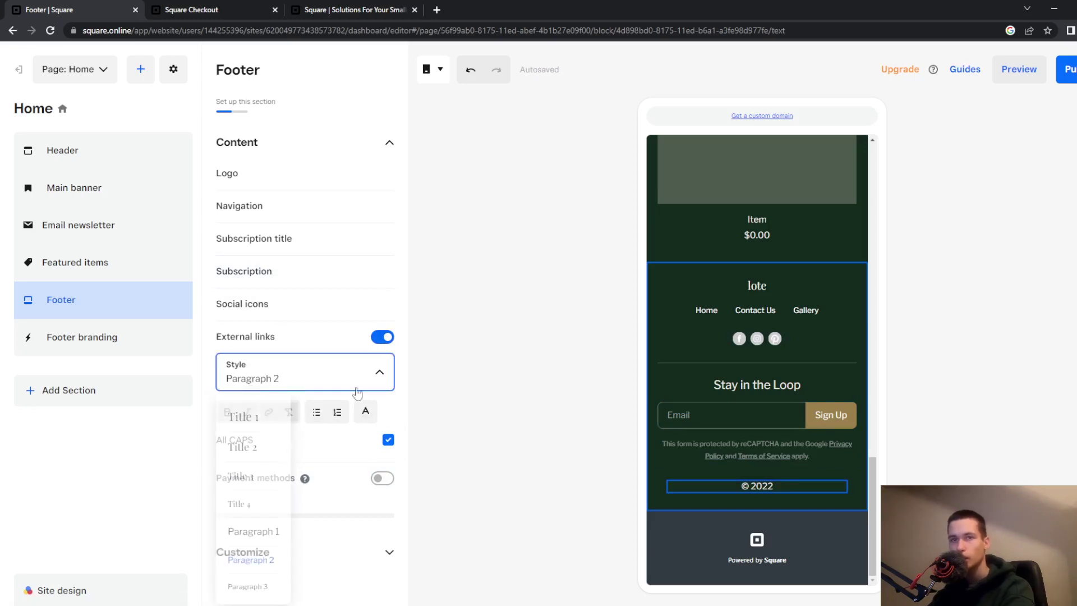
left_click(357, 390)
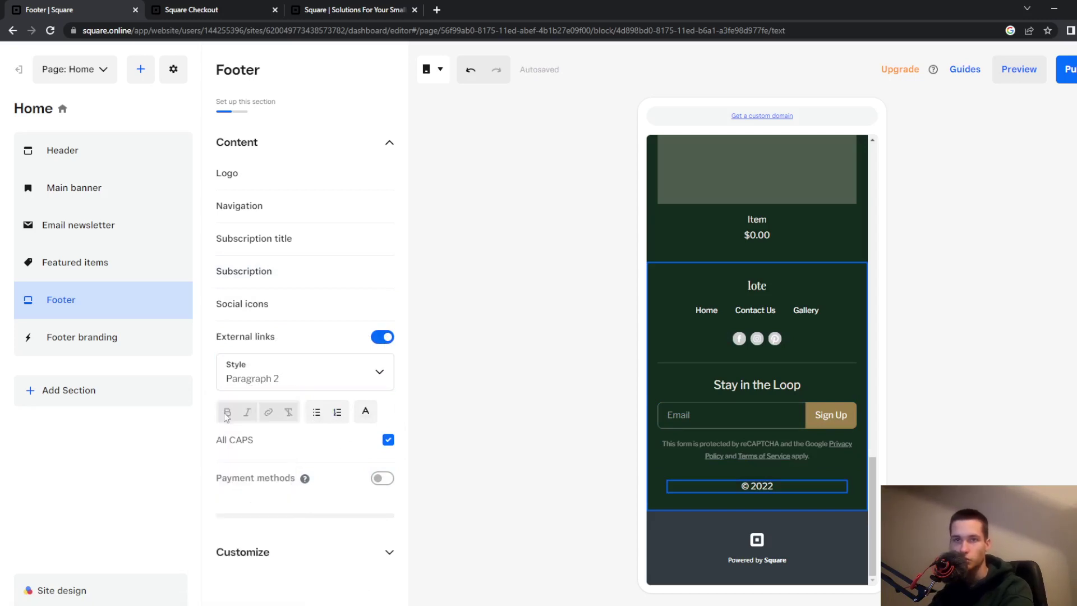
left_click(296, 553)
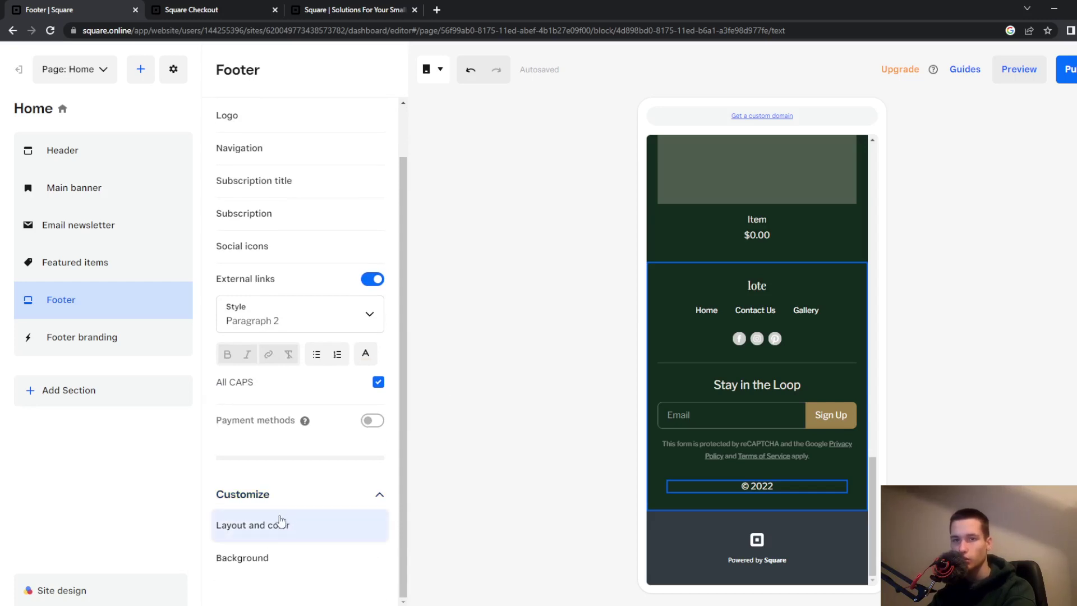
Step: Try the footer colour styles and a gold background, settling on the white style with dark text
left_click(280, 520)
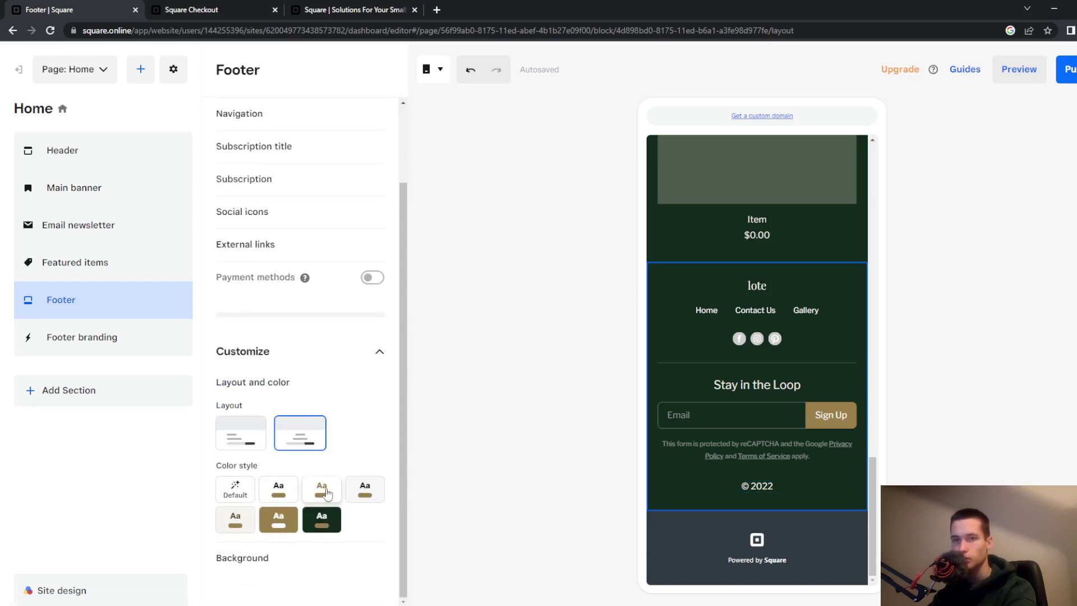
left_click(327, 493)
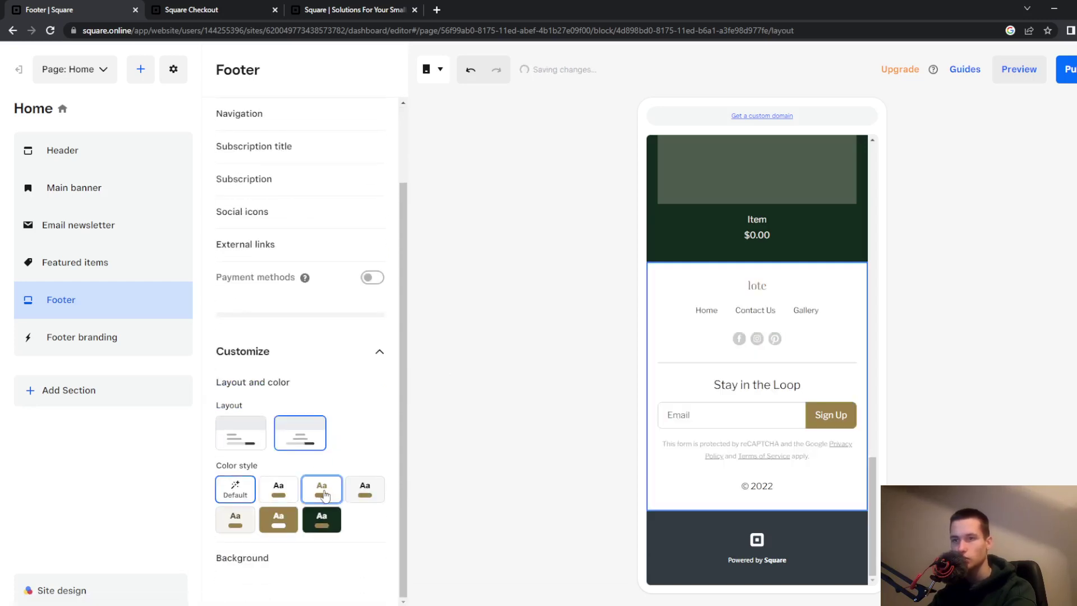
left_click(284, 494)
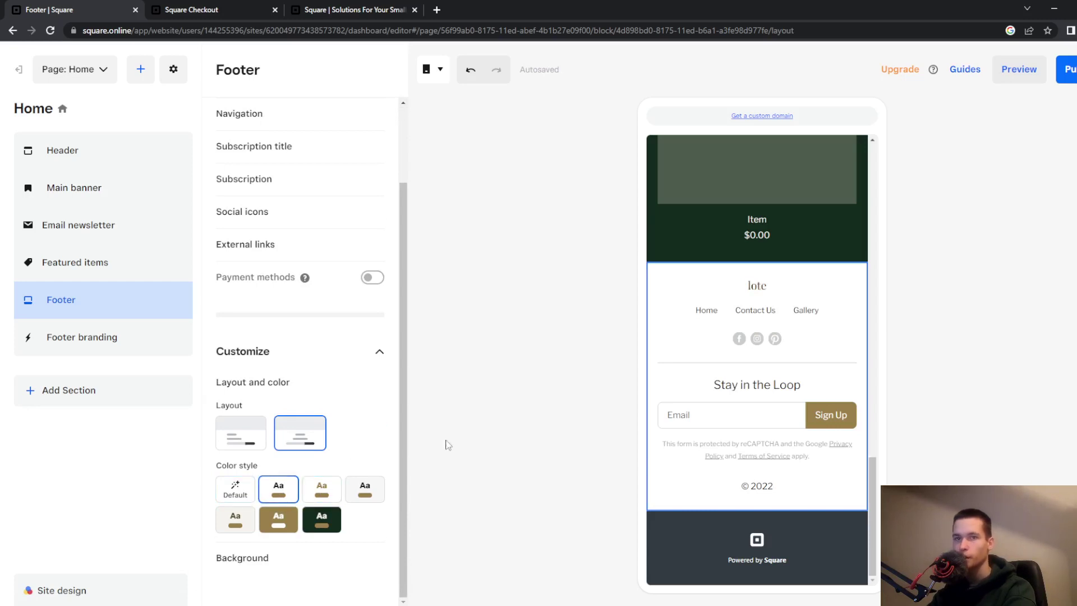
left_click(246, 493)
left_click(288, 524)
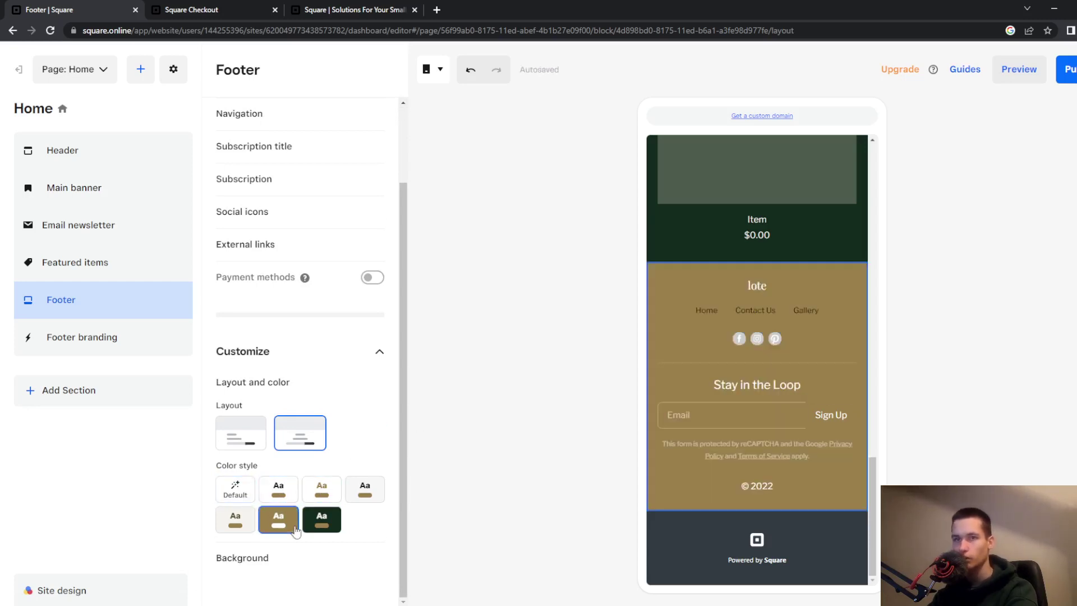
left_click(327, 491)
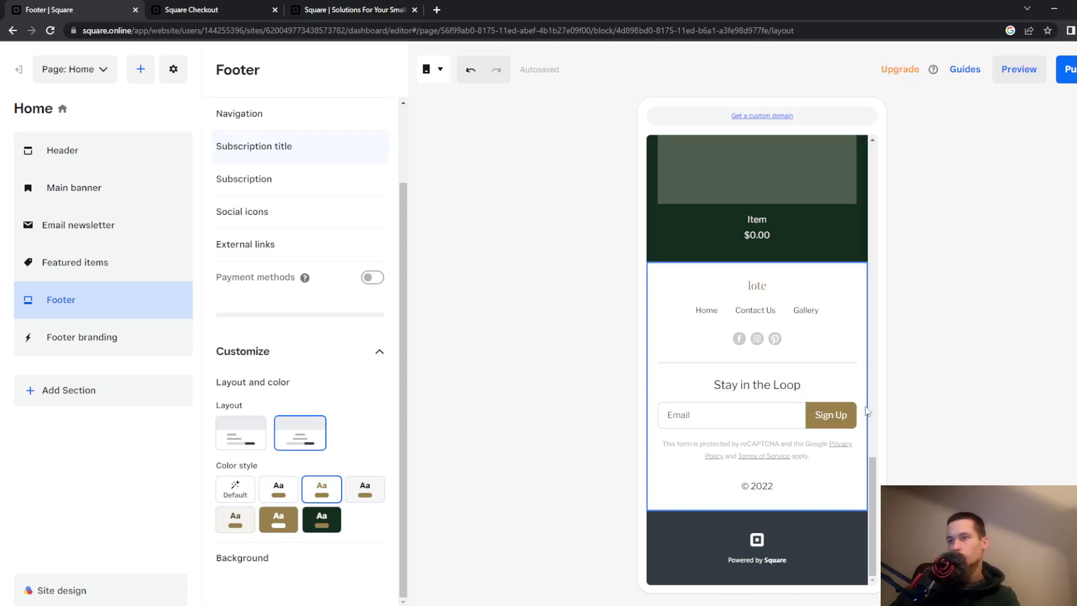